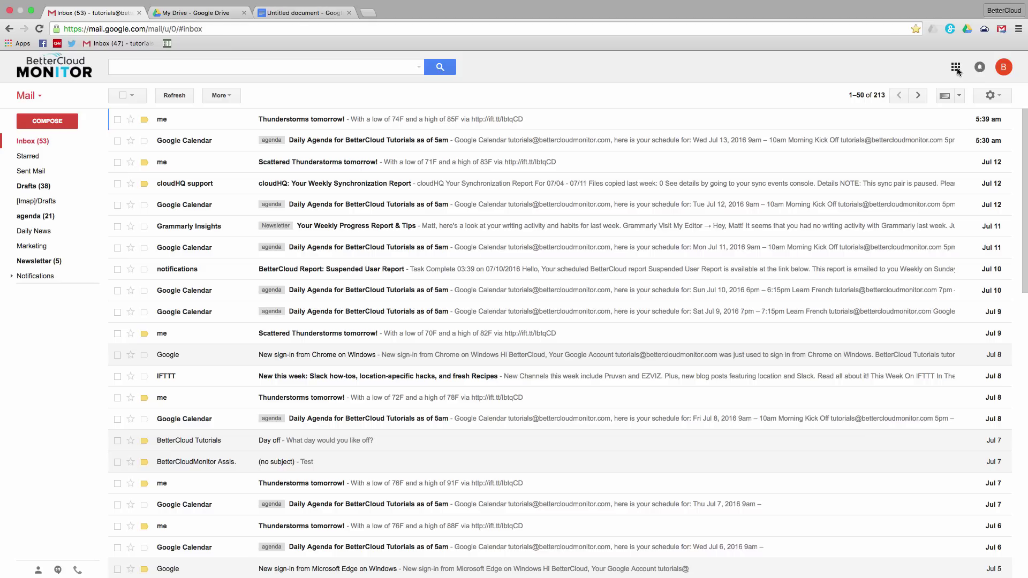
# Step: Create a new Google Slides presentation and add a Blank layout second slide
pyautogui.click(956, 67)
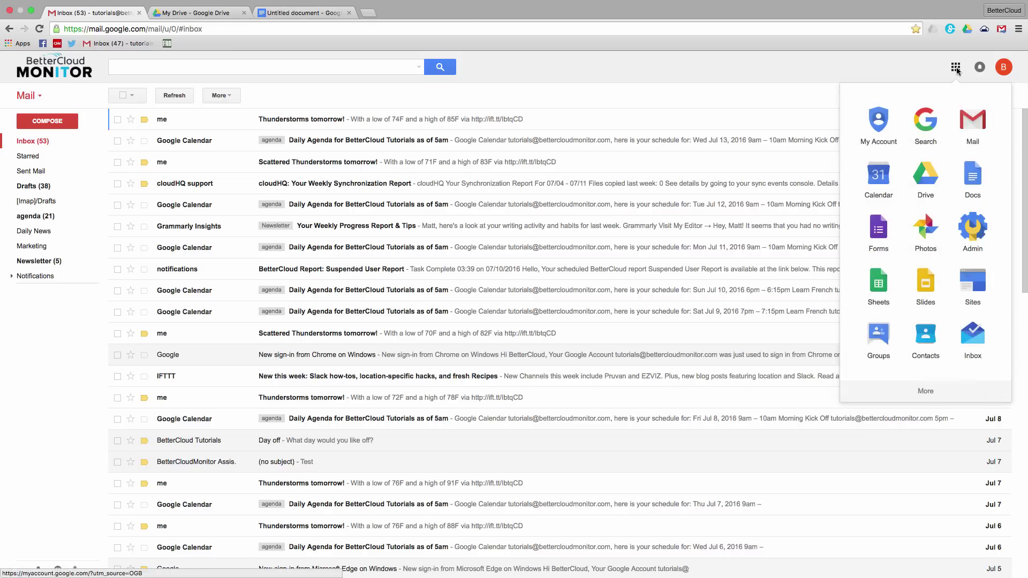
pyautogui.click(926, 298)
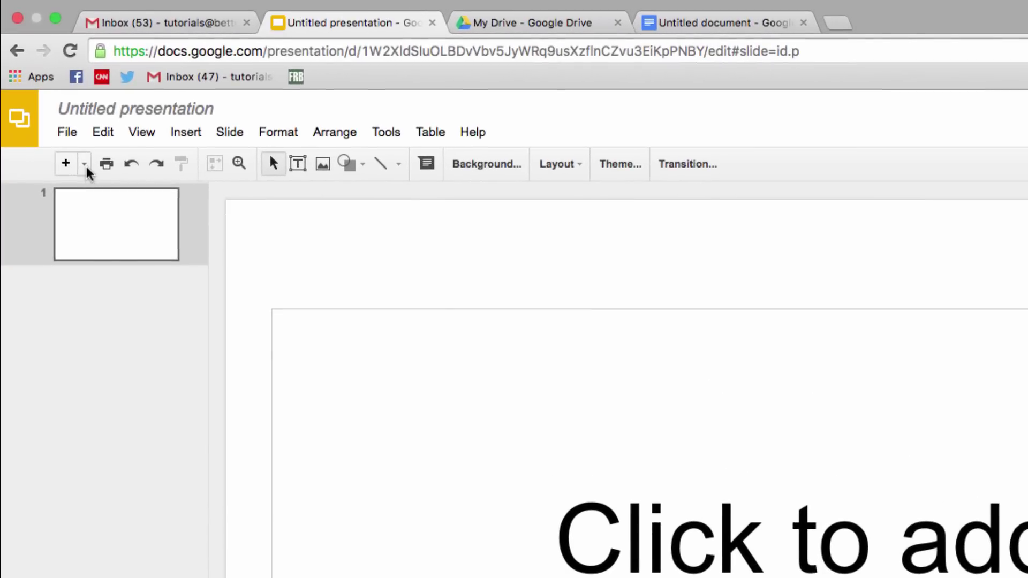
pyautogui.click(48, 93)
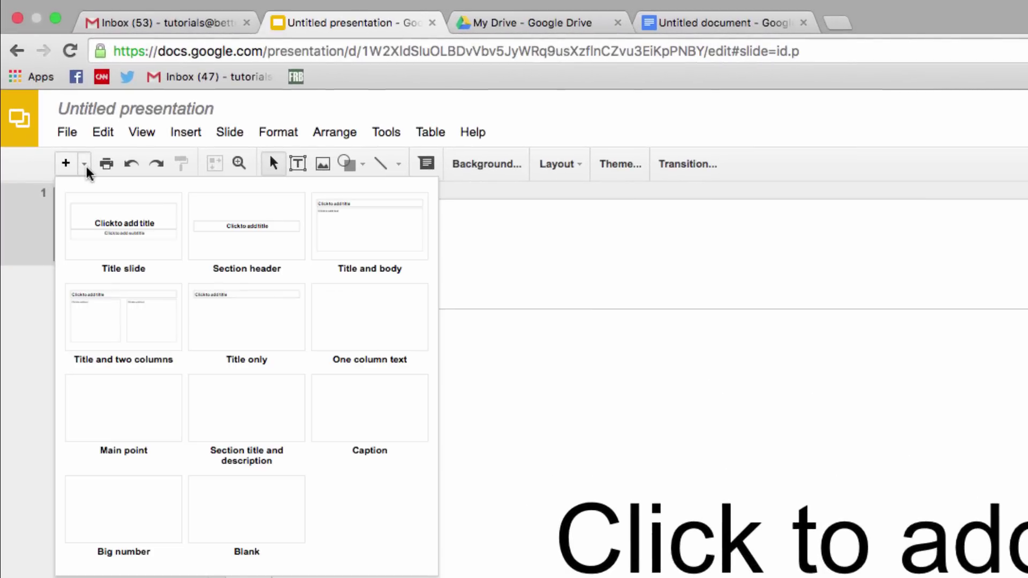
pyautogui.click(242, 521)
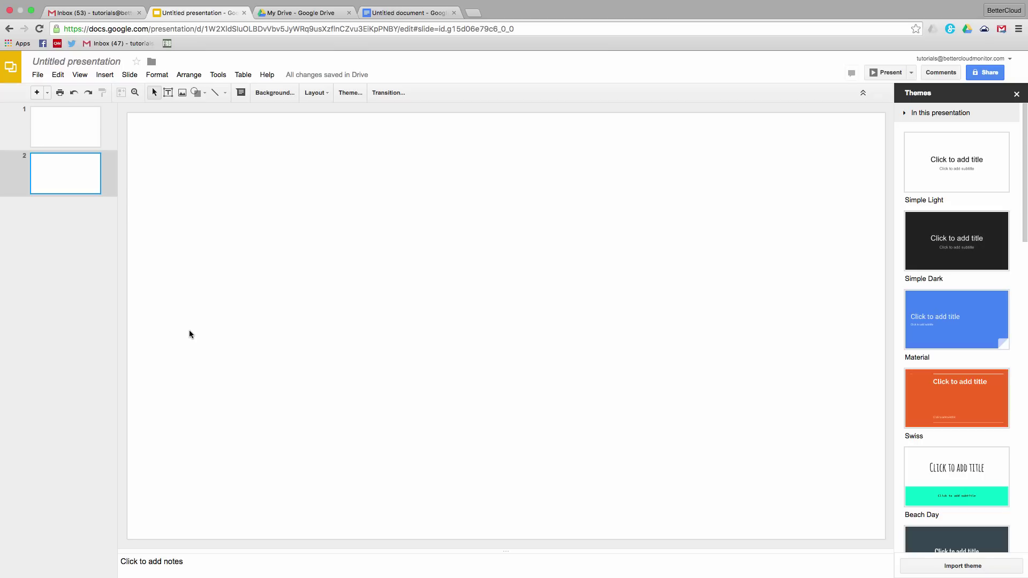
# Step: Set the page setup to Custom, 8.5 × 11 inches, for portrait slides
pyautogui.click(37, 74)
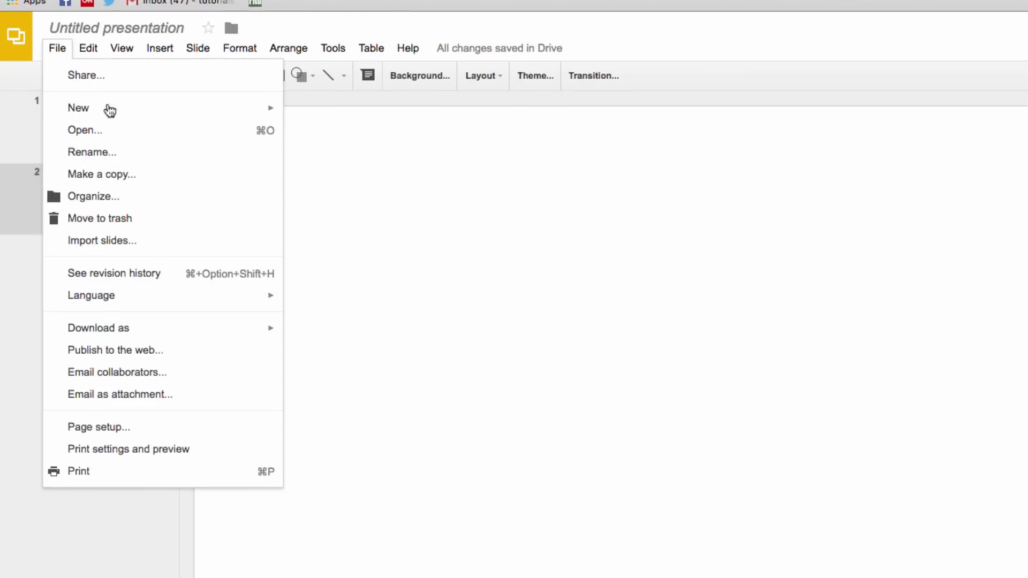
pyautogui.click(161, 429)
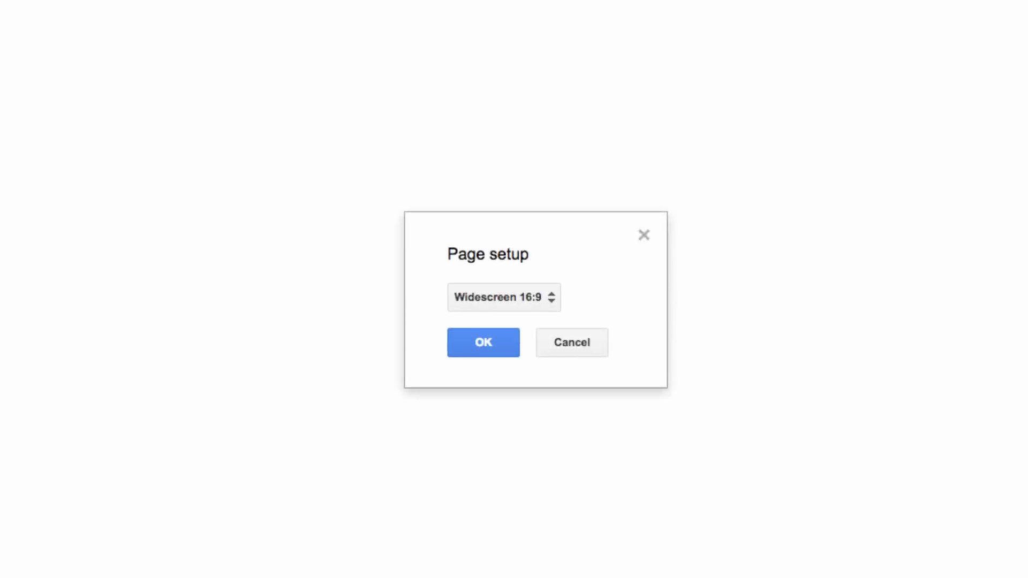
pyautogui.click(525, 289)
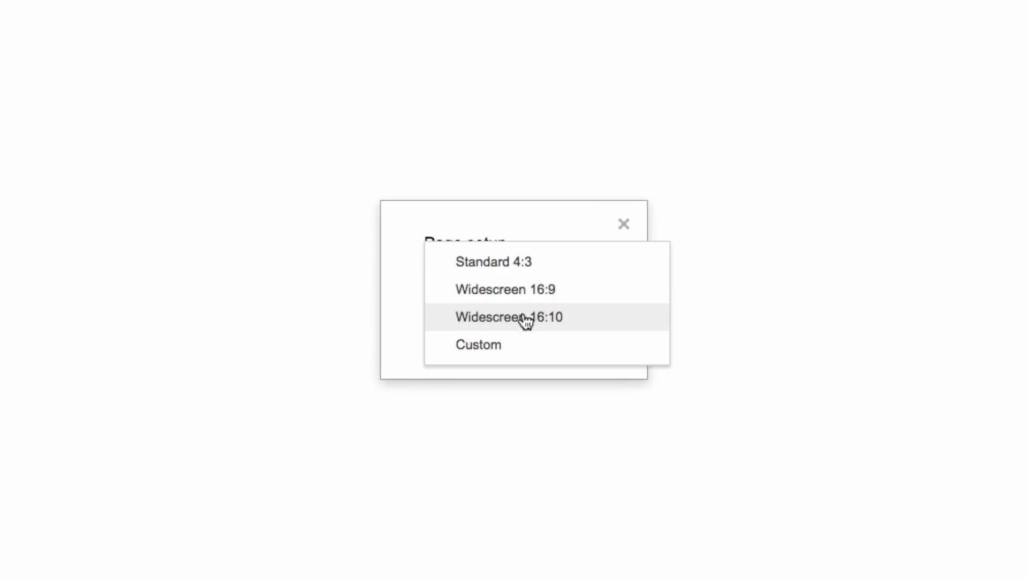
pyautogui.click(520, 345)
pyautogui.doubleClick(435, 327)
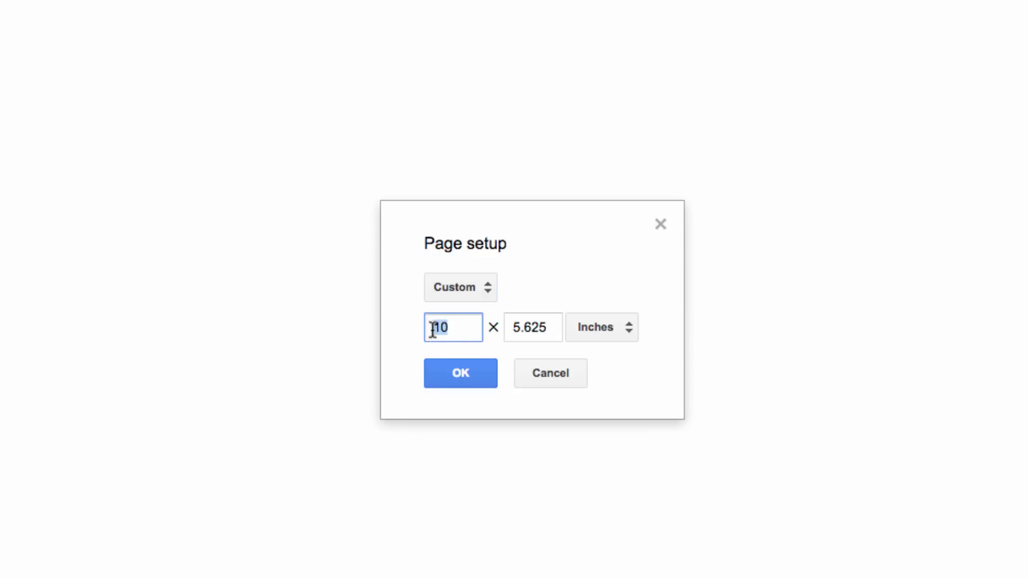
pyautogui.write('8.5')
pyautogui.press('Tab')
pyautogui.write('11')
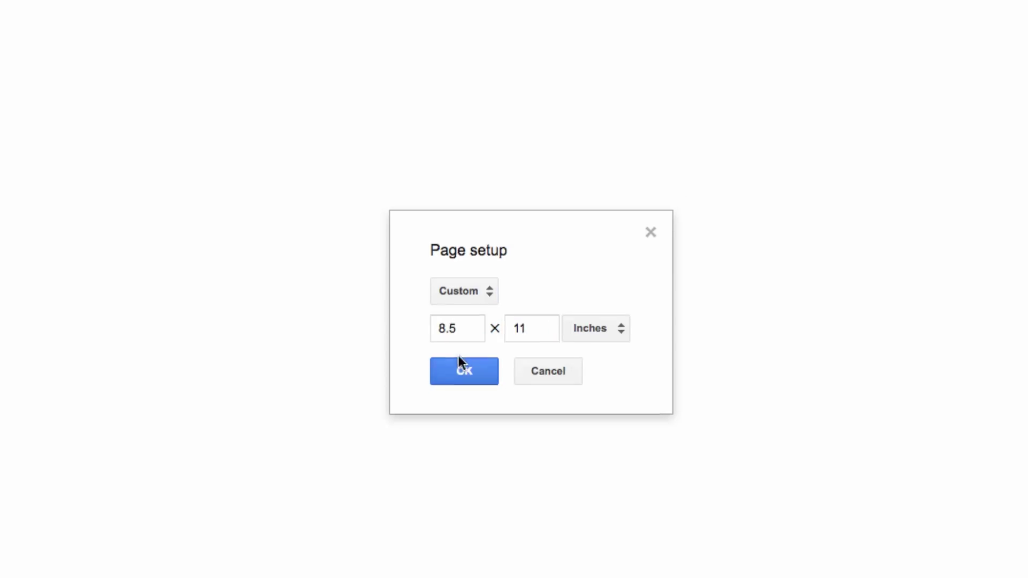
pyautogui.click(459, 358)
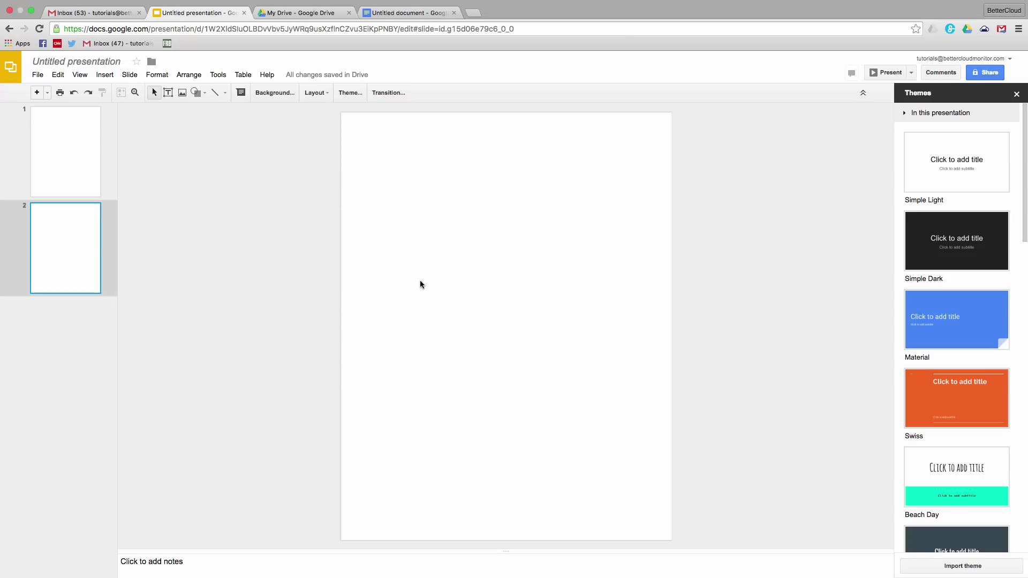
# Step: On slide 2, draw a wide top text box reading 'John Doe High School' and 'July 10th, 2016'
pyautogui.click(76, 166)
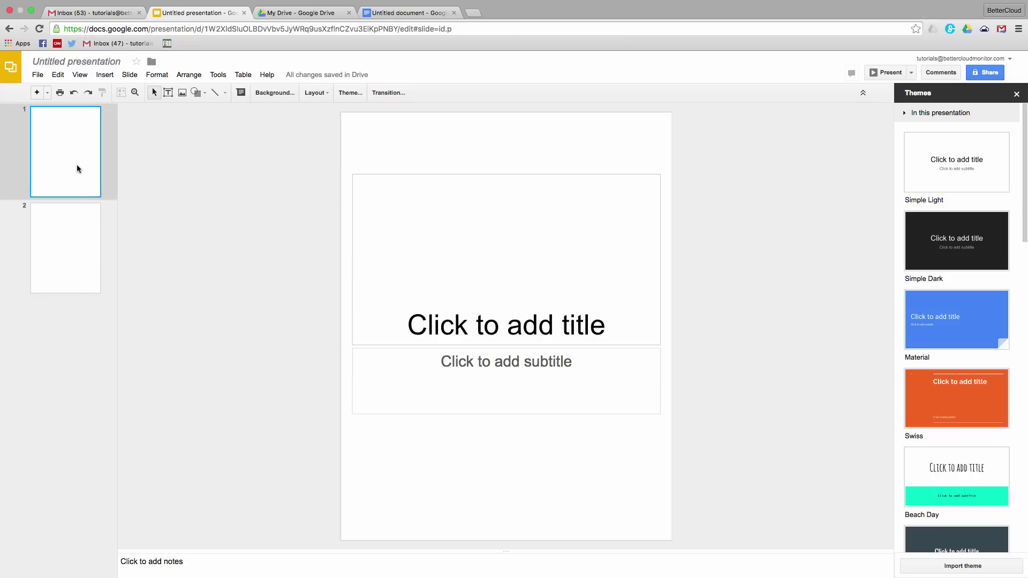
pyautogui.click(84, 251)
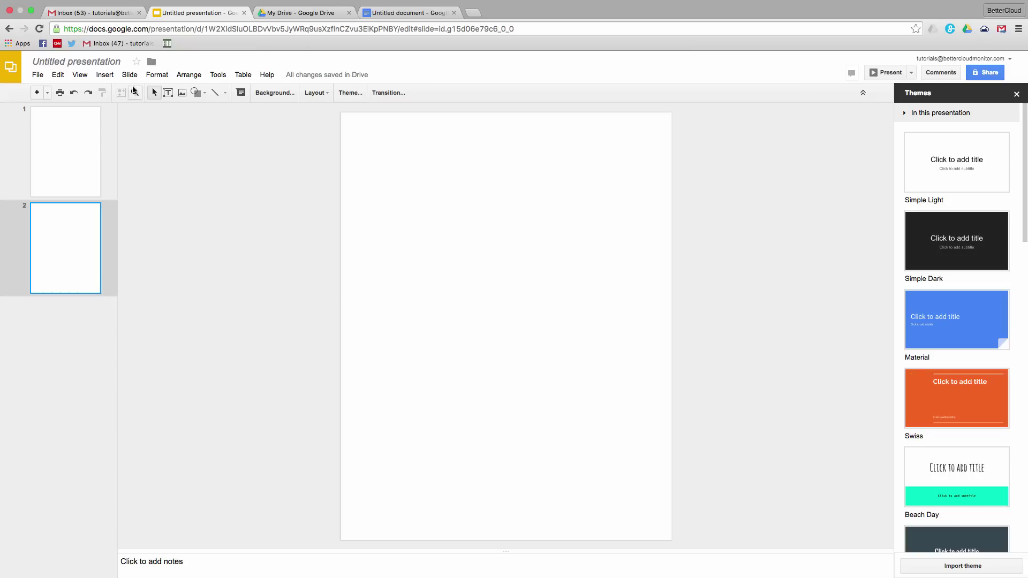
pyautogui.click(168, 92)
pyautogui.moveTo(351, 125); pyautogui.dragTo(662, 193)
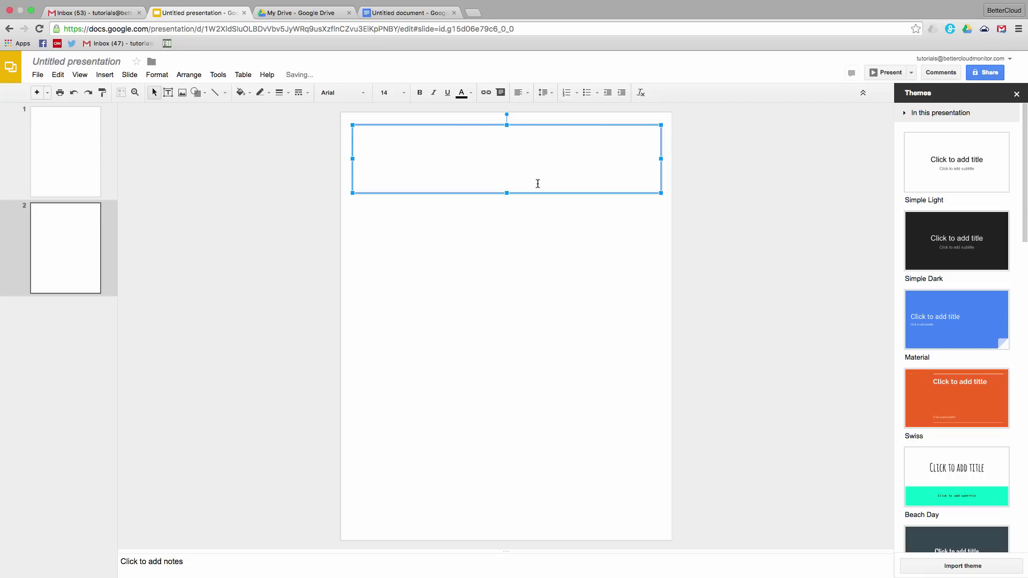
pyautogui.write('John Doe High School')
pyautogui.press('Return')
pyautogui.write('July 10th, 2016')
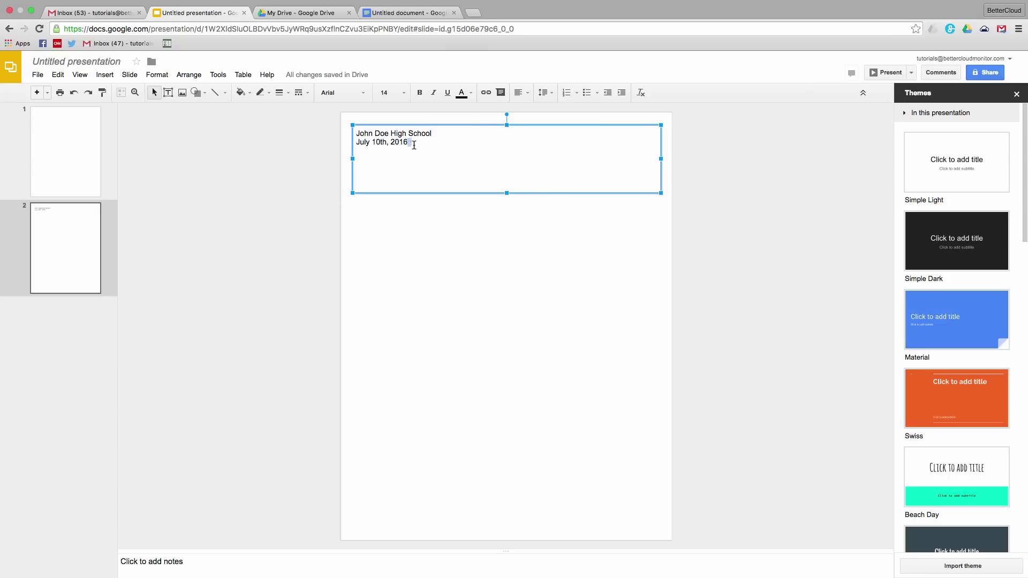
# Step: Make both header lines 36 pt and centre-aligned
pyautogui.moveTo(413, 144); pyautogui.dragTo(352, 134)
pyautogui.click(405, 95)
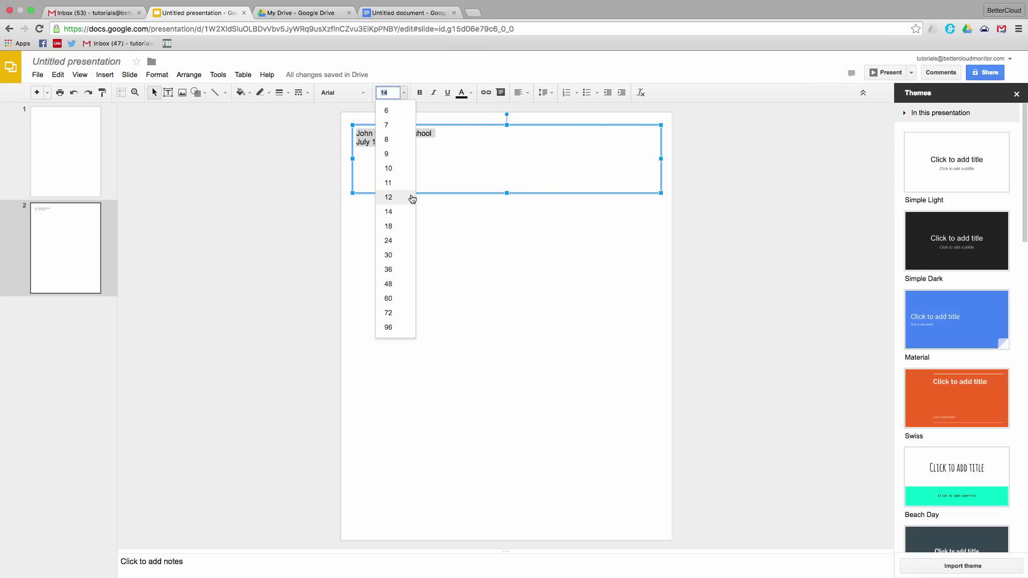
pyautogui.click(403, 270)
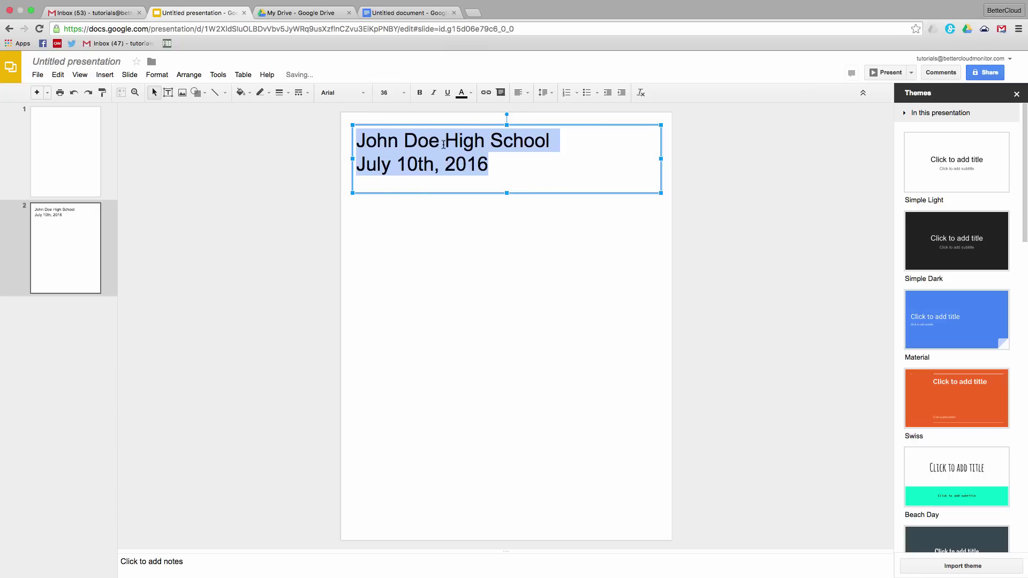
pyautogui.click(527, 95)
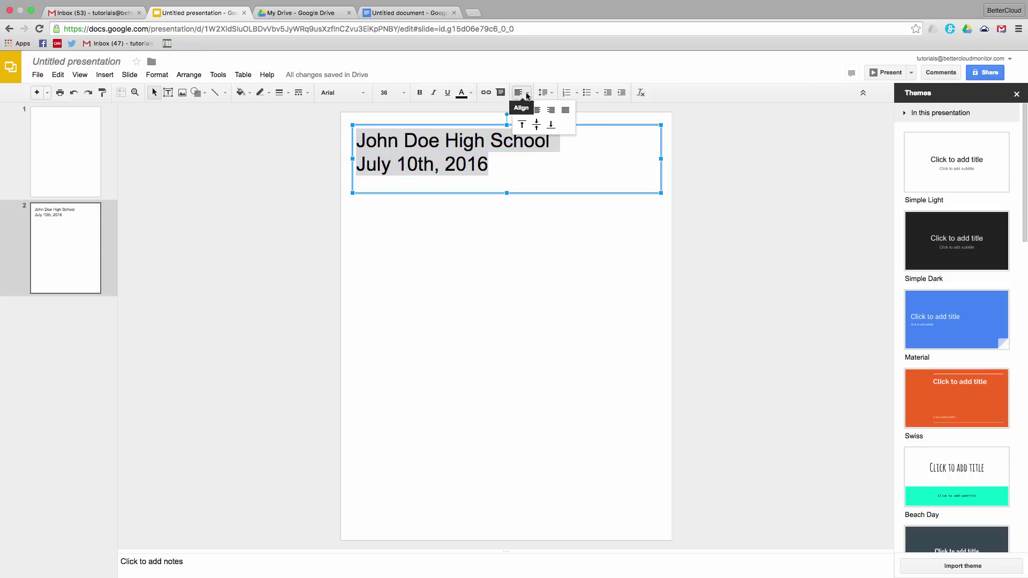
pyautogui.click(534, 110)
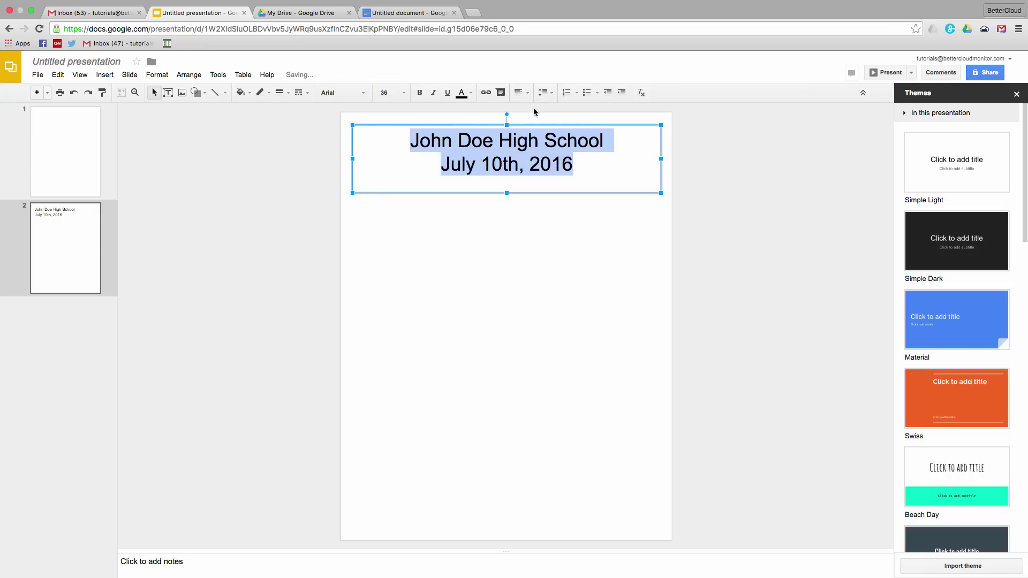
# Step: Give the header box a solid, 3px, red border
pyautogui.click(300, 93)
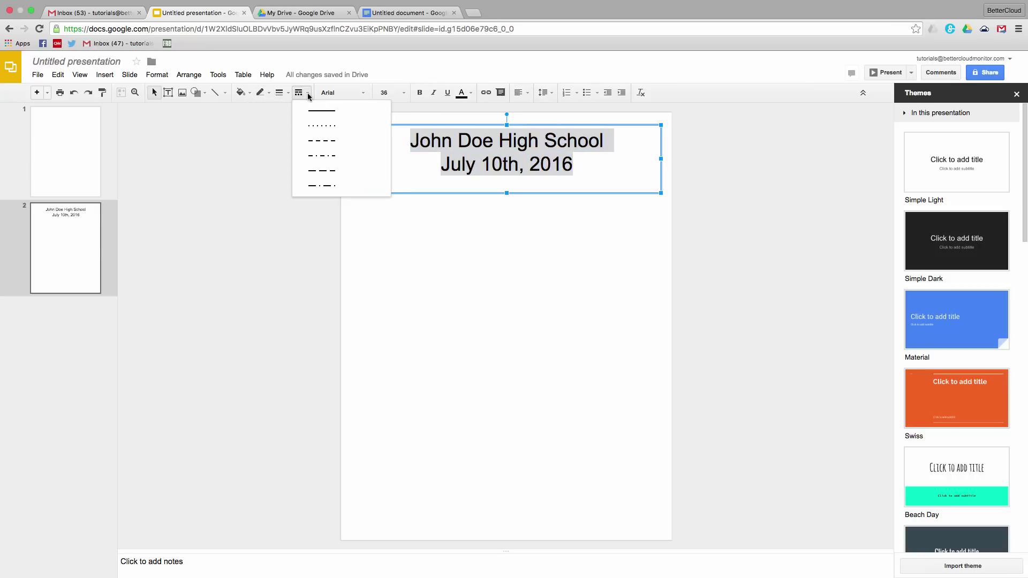
pyautogui.click(315, 112)
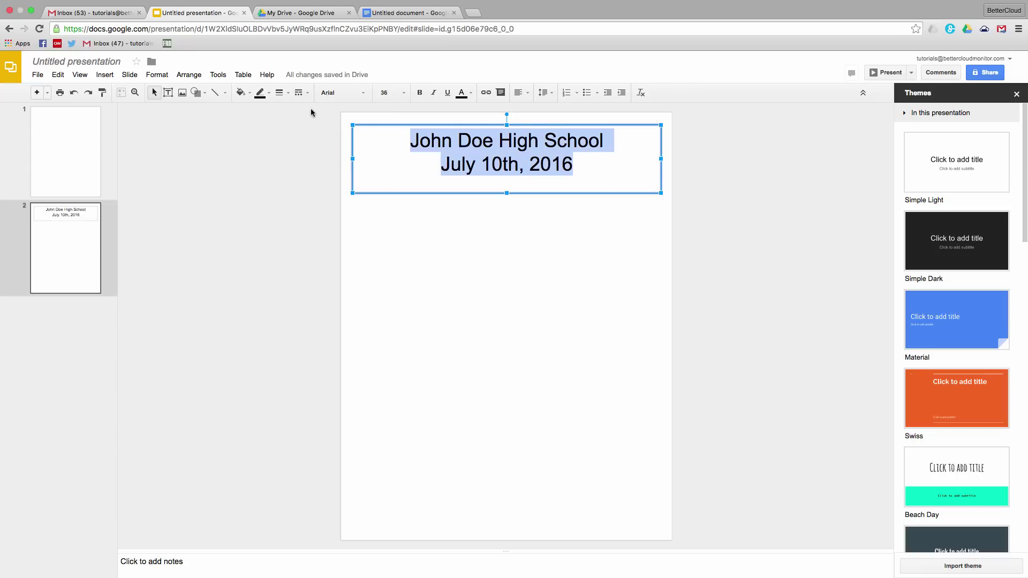
pyautogui.click(288, 96)
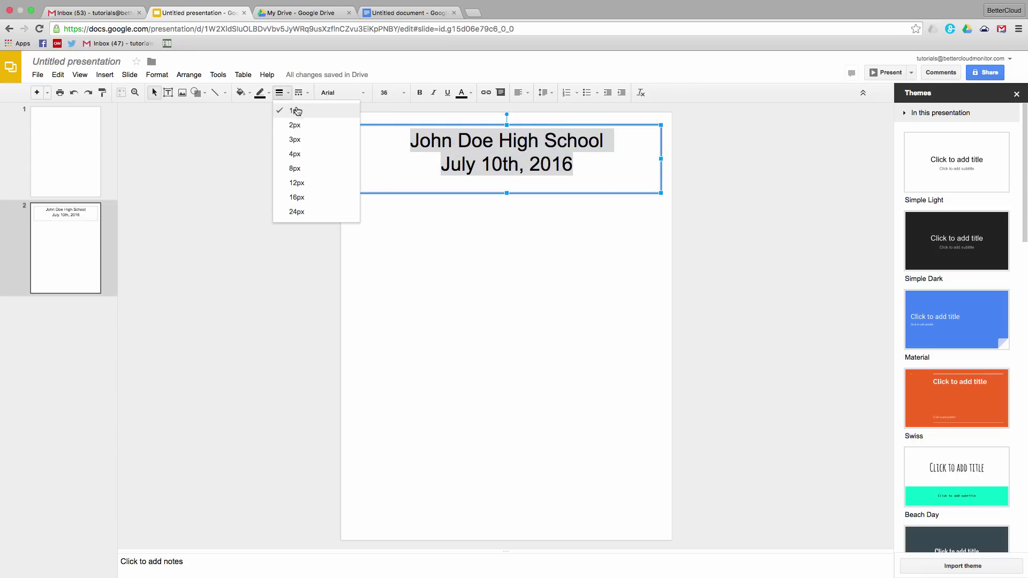
pyautogui.click(301, 137)
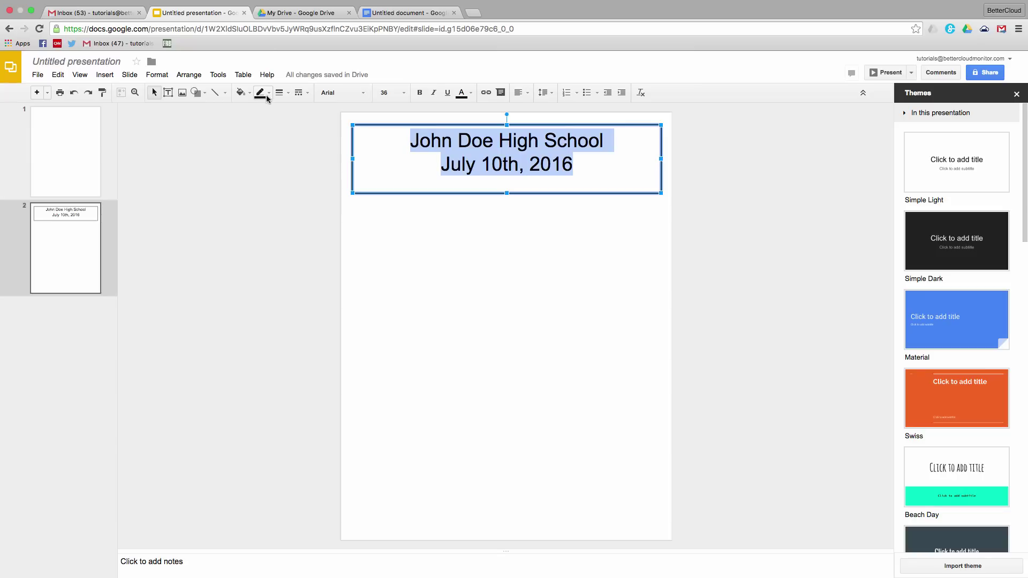
pyautogui.click(268, 95)
pyautogui.click(275, 140)
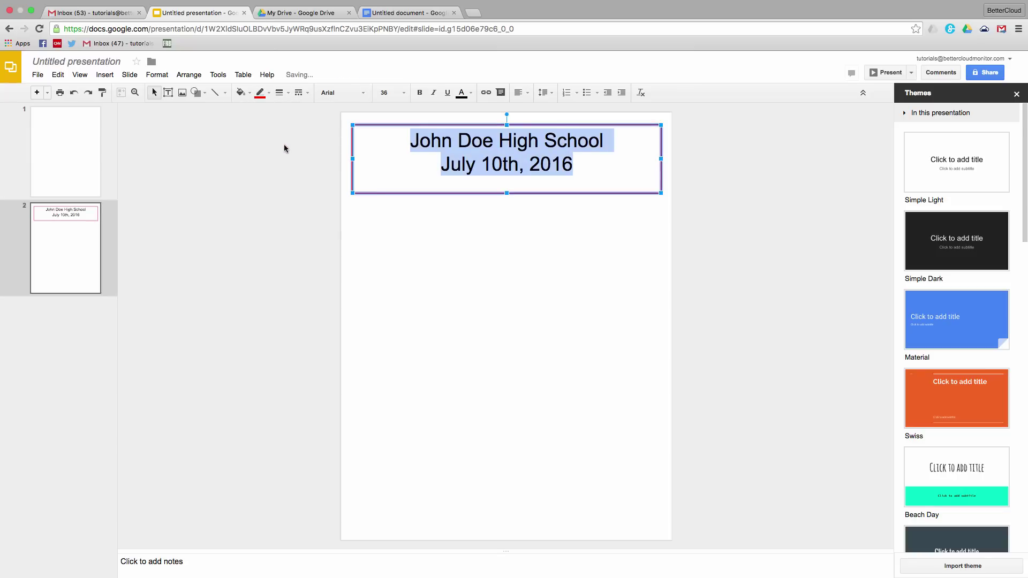
pyautogui.click(470, 270)
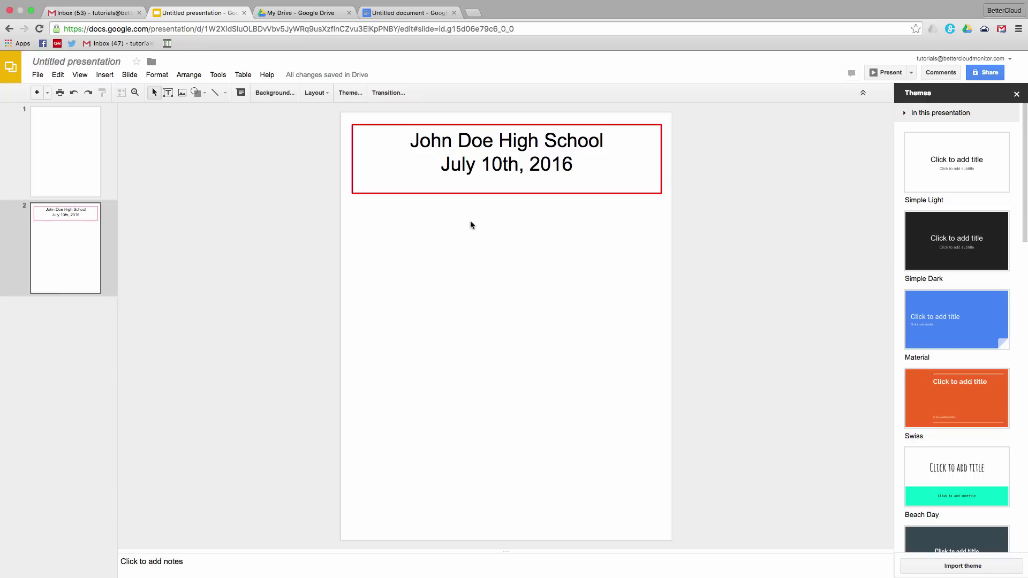
# Step: Paste the basketball article into a narrow left box under the header and fit the box to it
pyautogui.click(167, 92)
pyautogui.moveTo(363, 214); pyautogui.dragTo(452, 376)
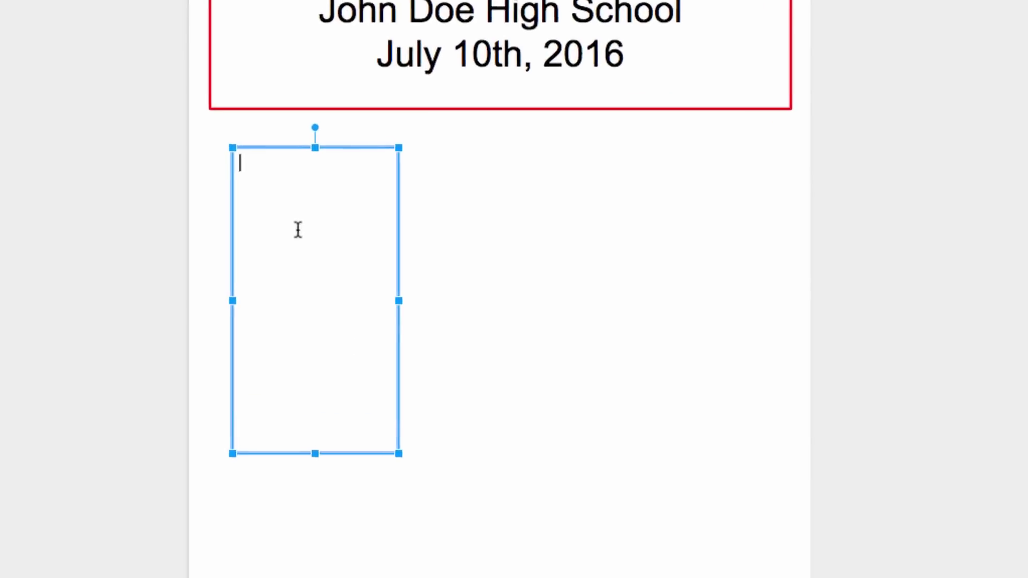
pyautogui.write('The local girls basketball team fought a ferocious battle against their arch rivals this saturday. Although they were down by 12 at the half, the 9-4 squad fought back to claim victory by a margin of 72-65. The game was a chippy one, with fouls being called frequently throughout. Coach McKinnes says that he was proud of how the girls played, and thought they showed remarkable character being able to fight back after being down so far at the half.')
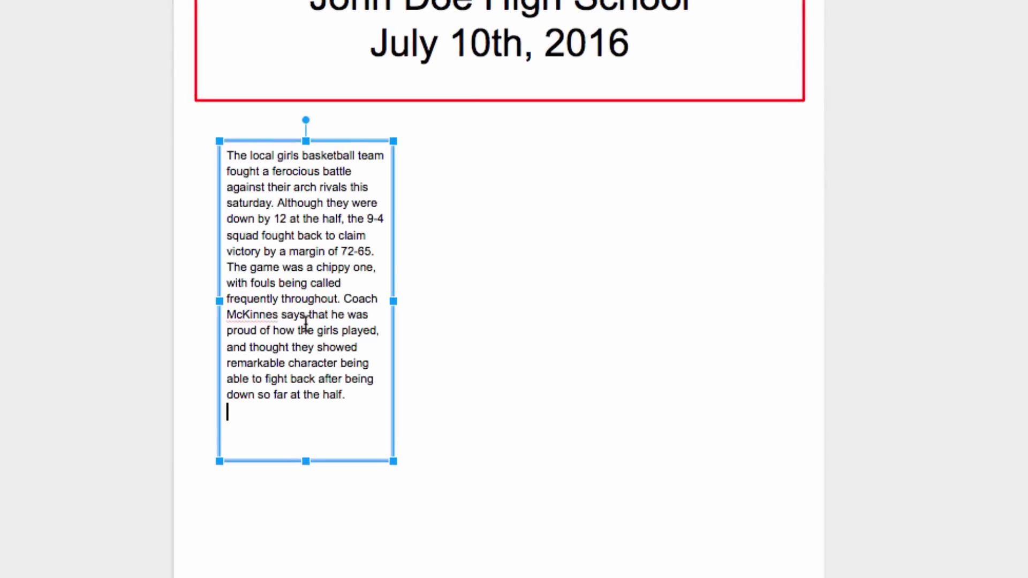
pyautogui.click(347, 400)
pyautogui.hotkey('ctrl', 'a')
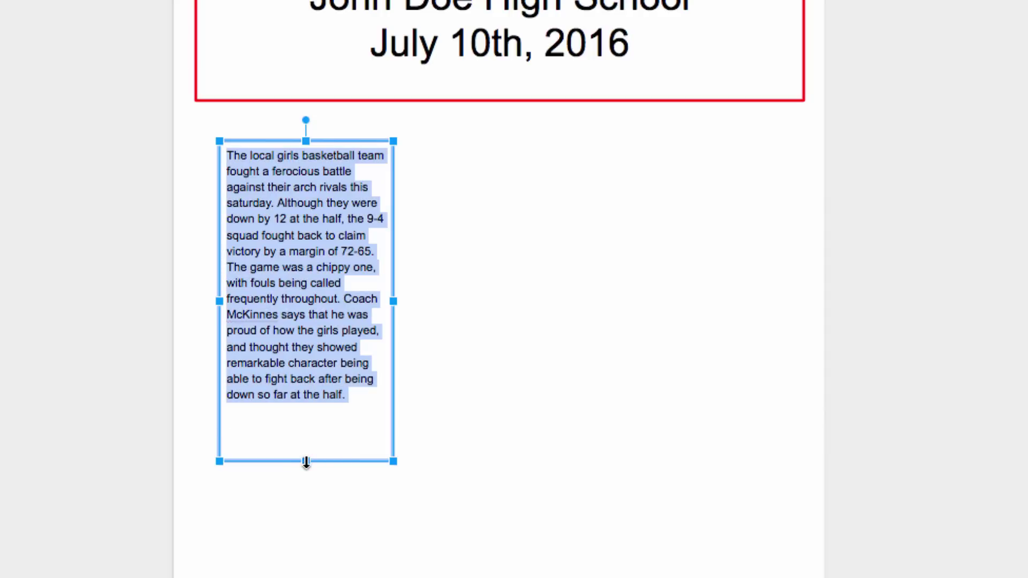
pyautogui.moveTo(306, 461); pyautogui.dragTo(300, 408)
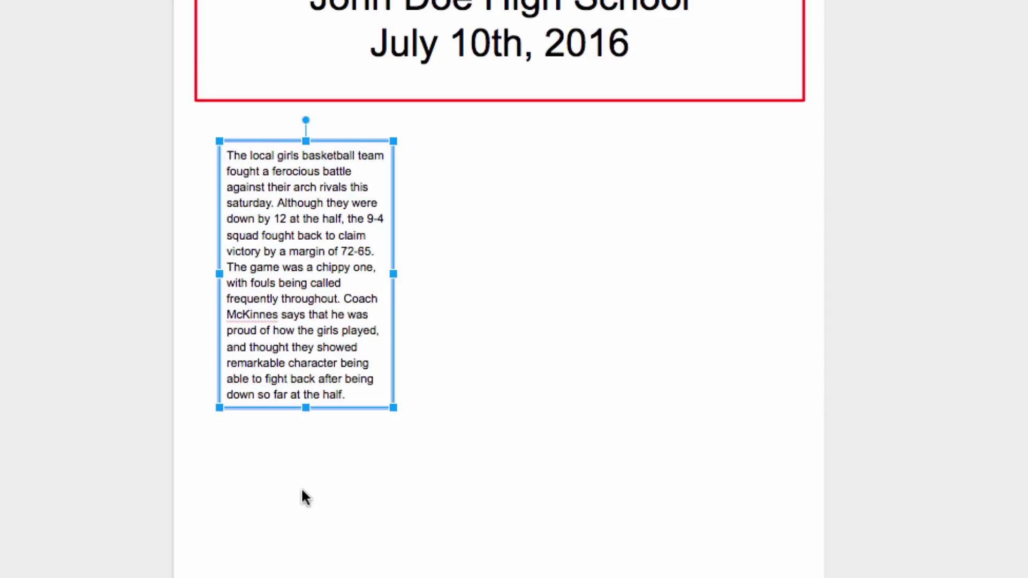
pyautogui.click(301, 487)
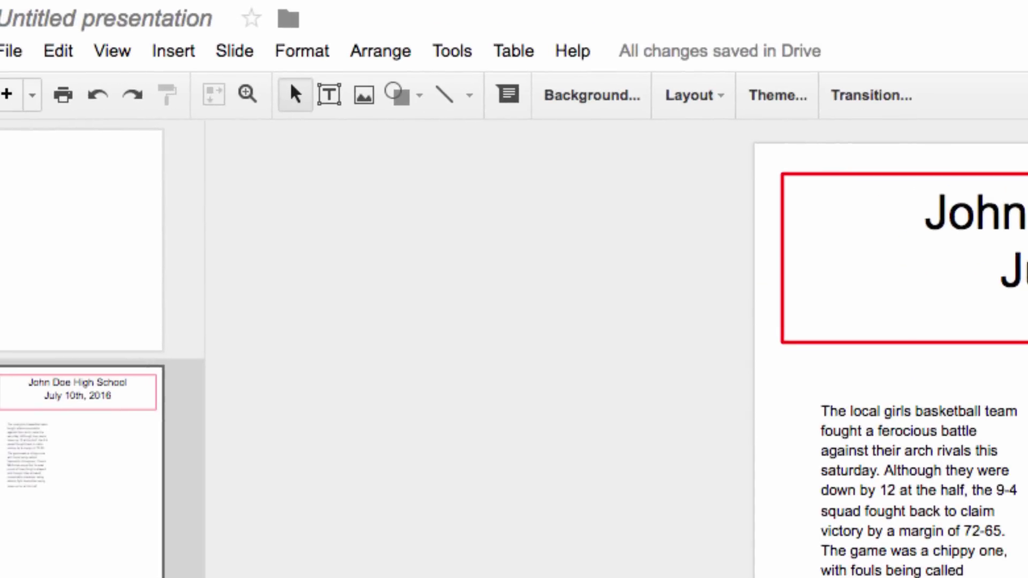
# Step: Insert the yellow cartoon basketball picture from a 'Basketball' image search
pyautogui.click(175, 50)
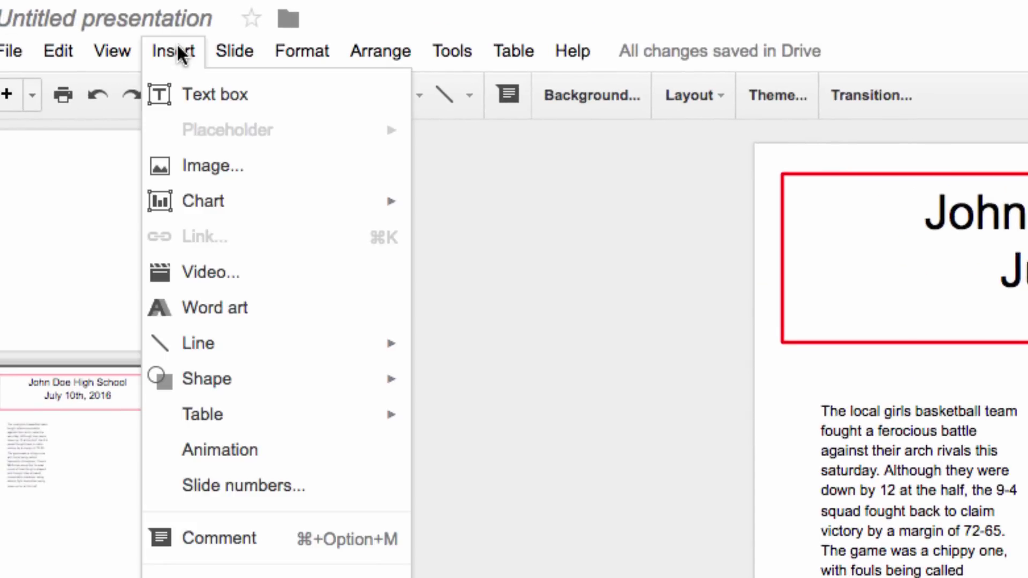
pyautogui.click(233, 181)
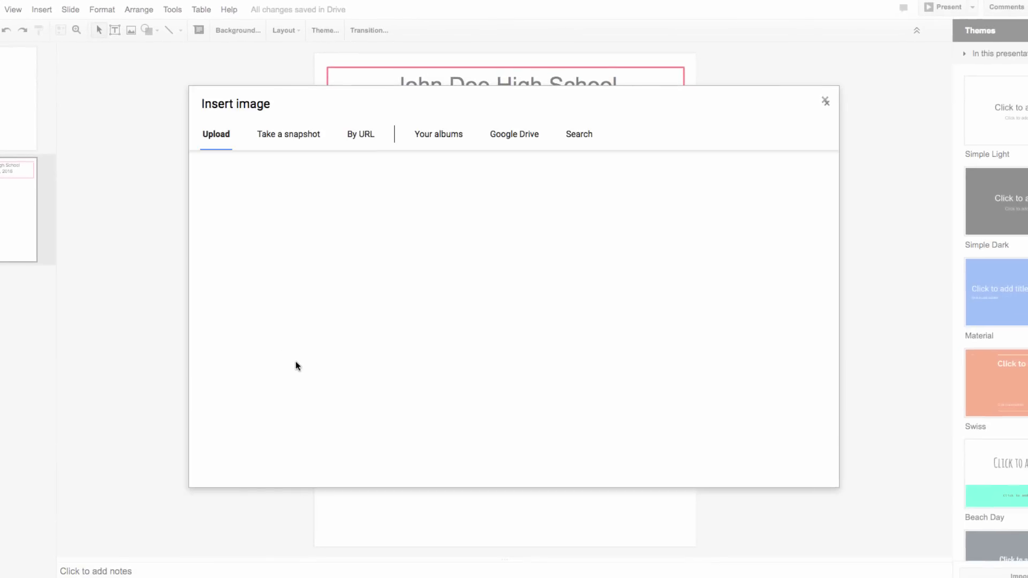
pyautogui.click(361, 136)
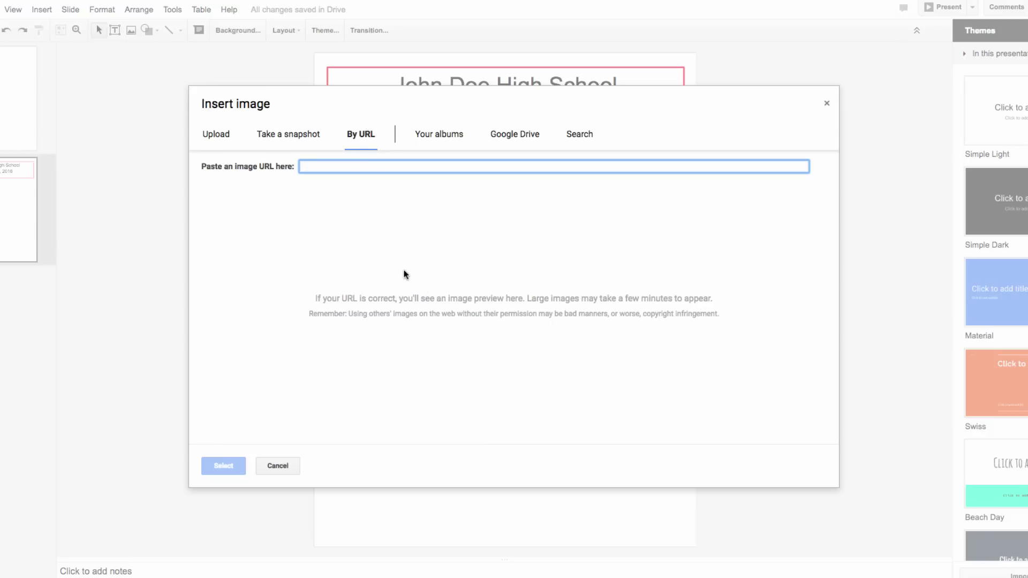
pyautogui.click(225, 147)
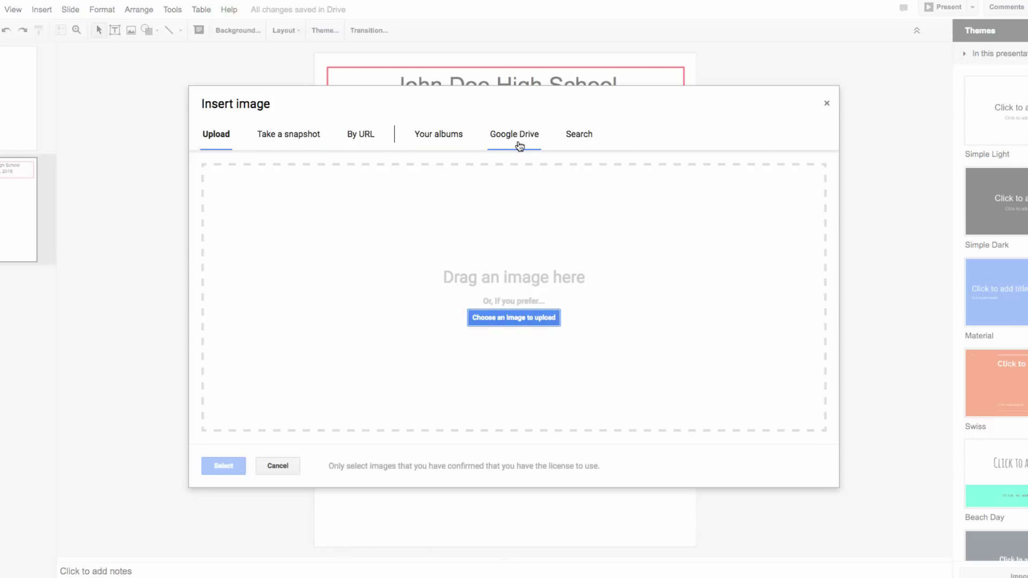
pyautogui.click(574, 141)
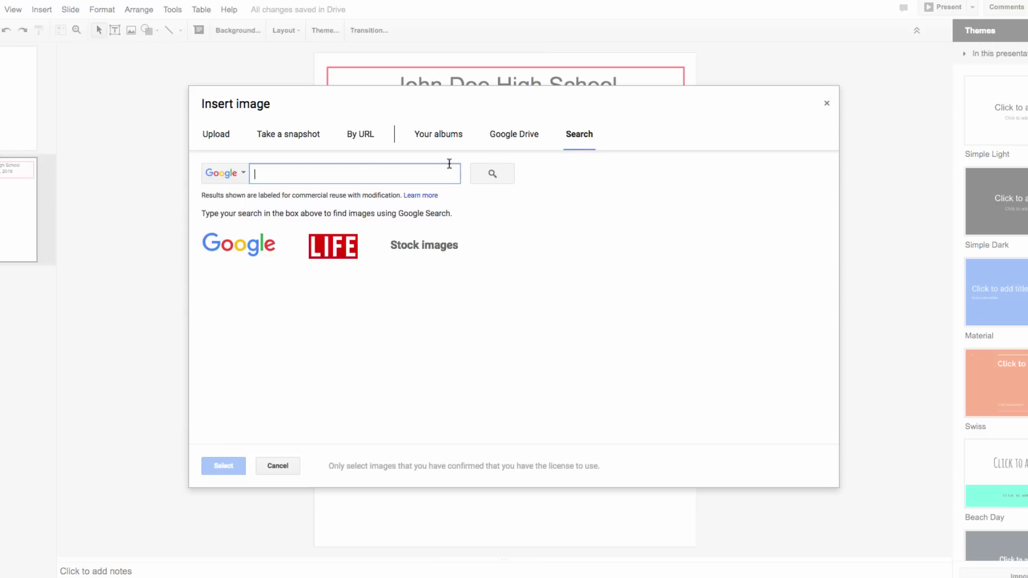
pyautogui.write('Basketball')
pyautogui.press('Return')
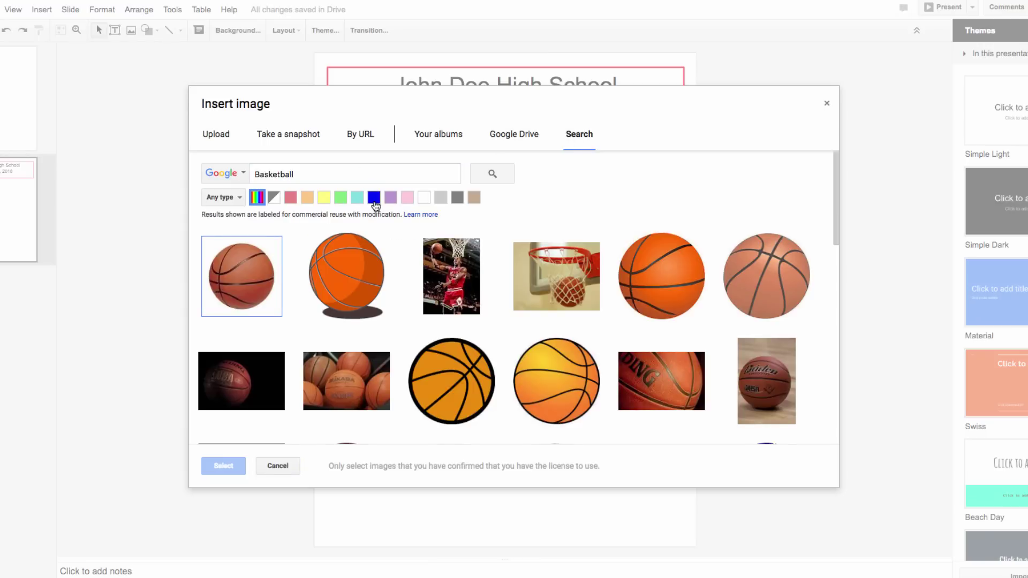
pyautogui.click(568, 399)
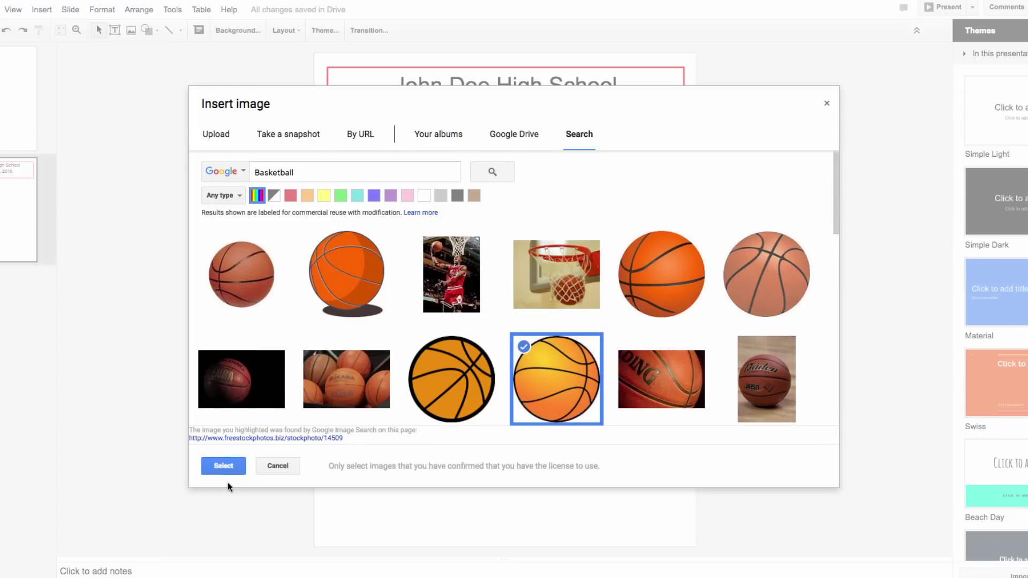
pyautogui.click(225, 467)
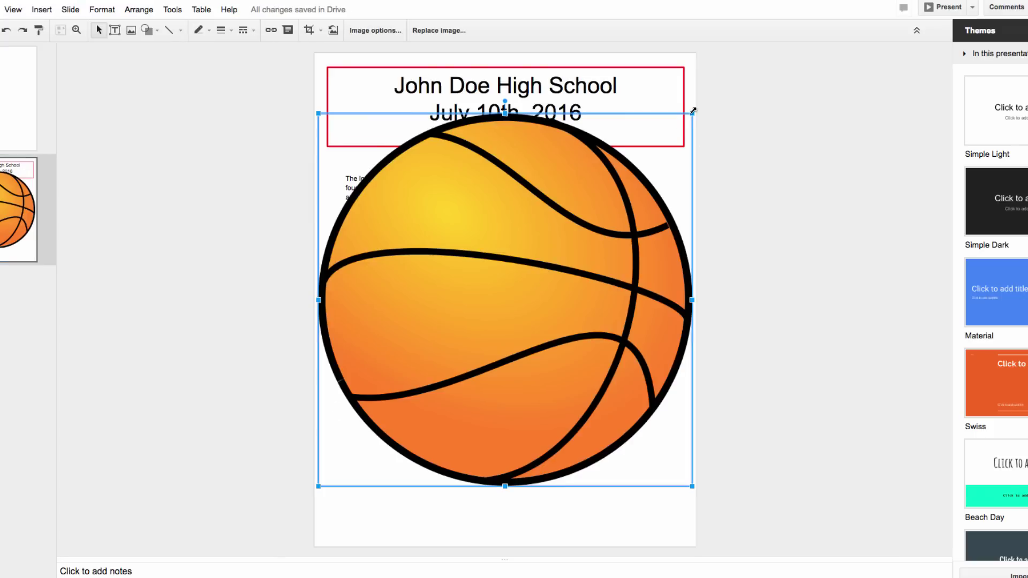
# Step: Shrink the basketball picture to a small icon and centre it just below the article
pyautogui.moveTo(693, 111); pyautogui.dragTo(399, 409)
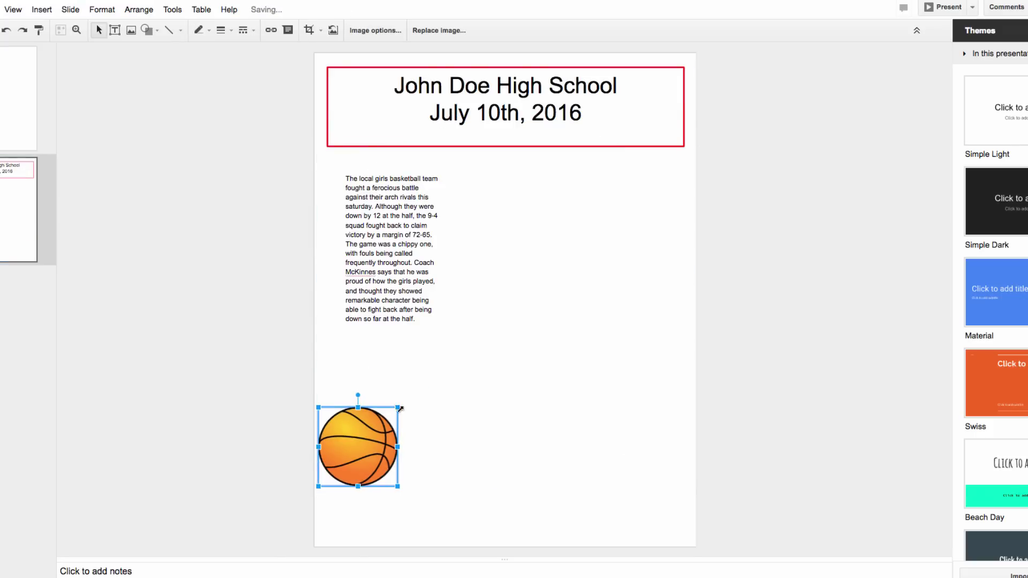
pyautogui.moveTo(372, 452); pyautogui.dragTo(387, 400)
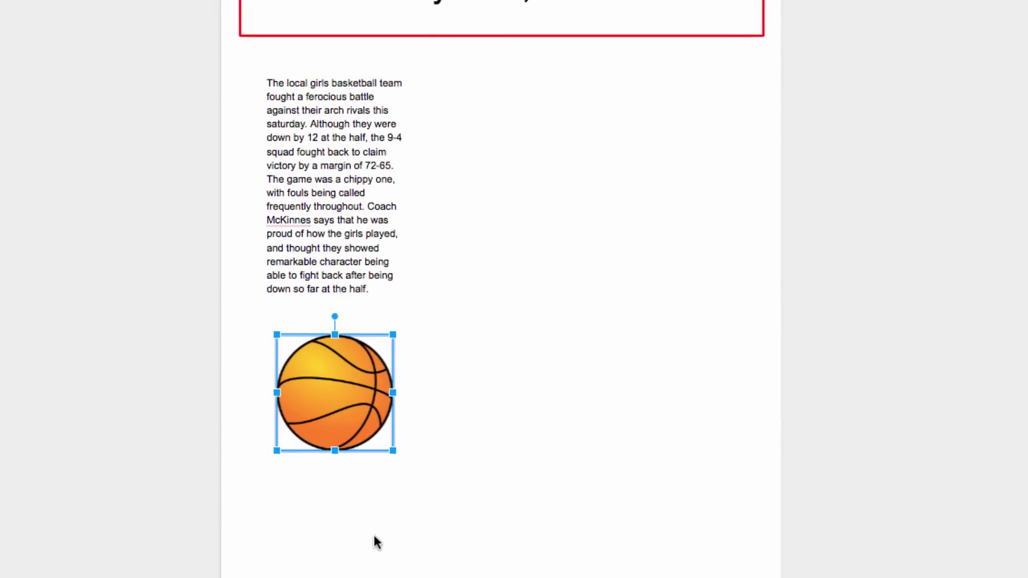
pyautogui.moveTo(358, 399); pyautogui.dragTo(356, 405)
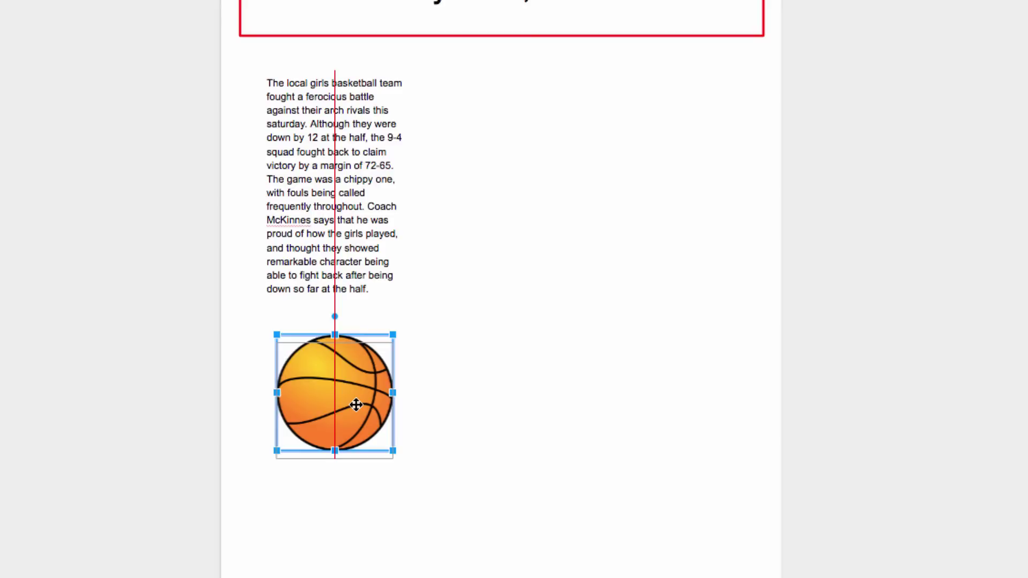
pyautogui.moveTo(356, 406); pyautogui.dragTo(360, 413)
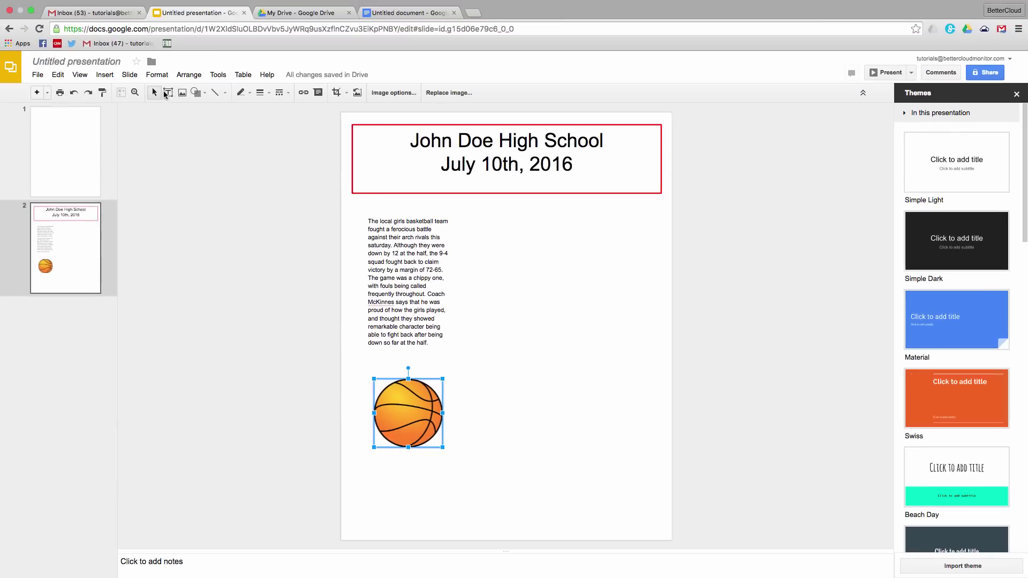
# Step: Delete the blank first slide and paste the toys-for-tots fundraiser article into a box beside the basketball
pyautogui.click(167, 92)
pyautogui.hotkey('ctrl', 'z')
pyautogui.click(168, 93)
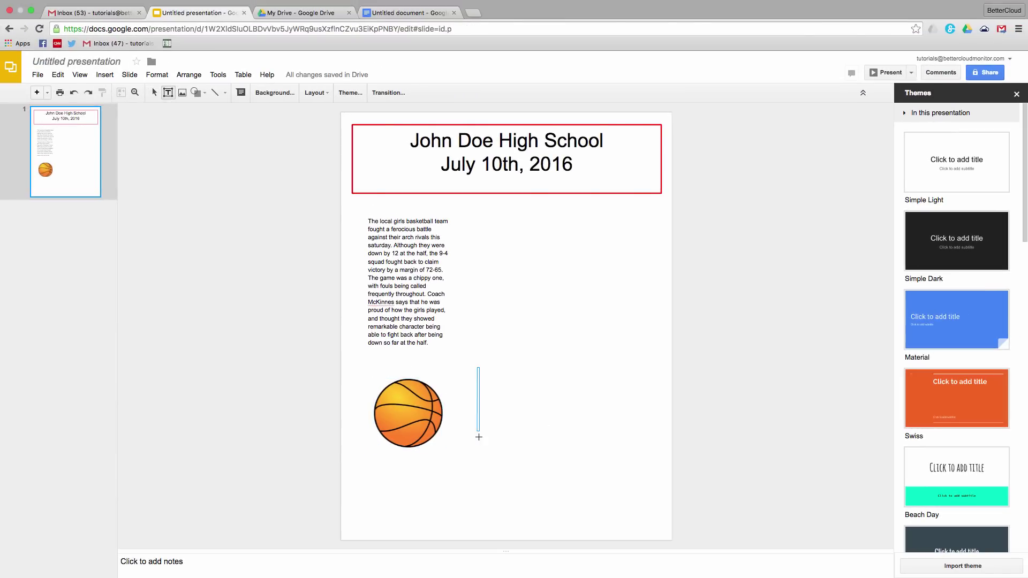
pyautogui.moveTo(478, 437); pyautogui.dragTo(571, 494)
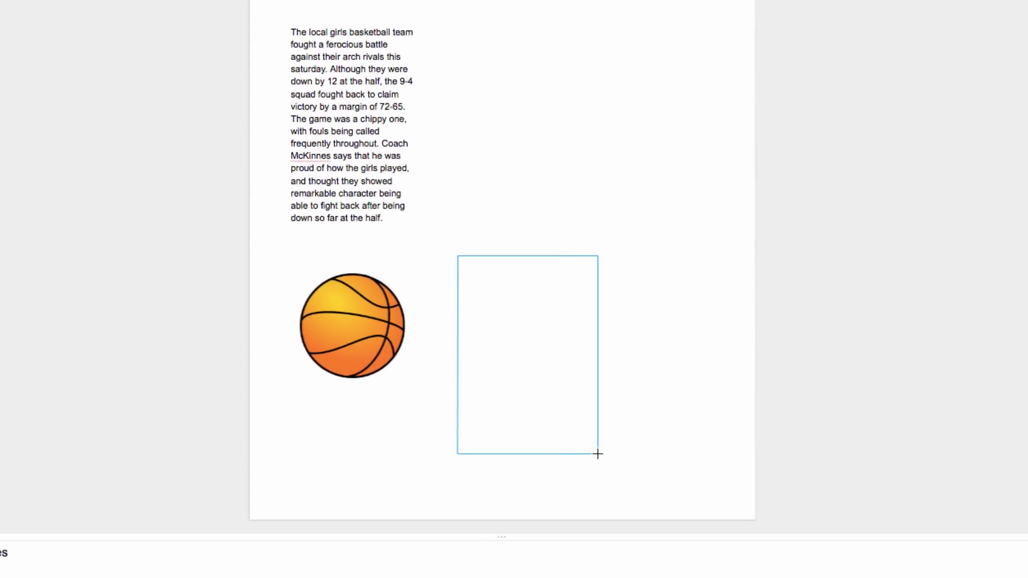
pyautogui.moveTo(597, 454)
pyautogui.mouseDown()
pyautogui.moveTo(578, 425)
pyautogui.moveTo(567, 471)
pyautogui.moveTo(567, 461)
pyautogui.moveTo(595, 462)
pyautogui.mouseUp()
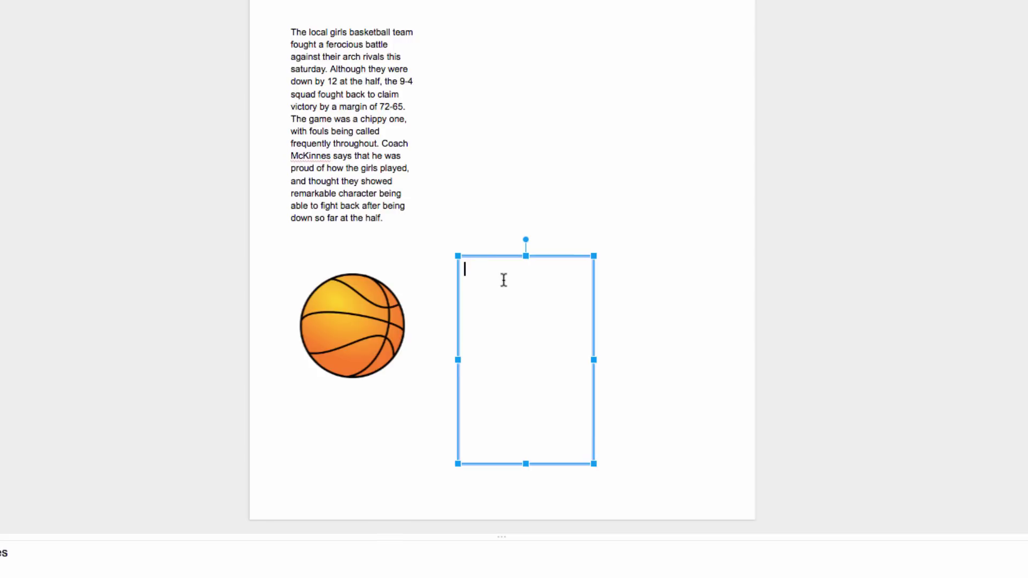
pyautogui.write('This winter, the volunteer committee at the school completed a record breaking fundraiser for the toys for tots program. They collected more than 300 individual donations to help ensure that all children in the community will receive some joy this holiday season. Everyone here at the school wants to express our appreciation for this dedicated youngsters for working so hard for the betterment of our community as a whole.')
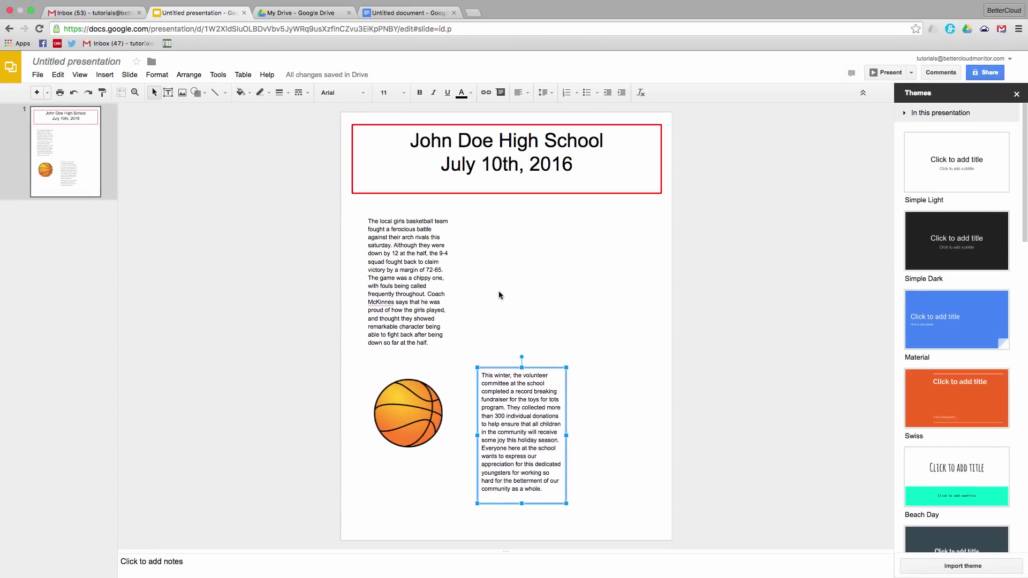
pyautogui.click(497, 296)
# Step: Insert the first 'Toys for Tots' search photo, shrink it, and place it top-middle beside the basketball article
pyautogui.click(109, 76)
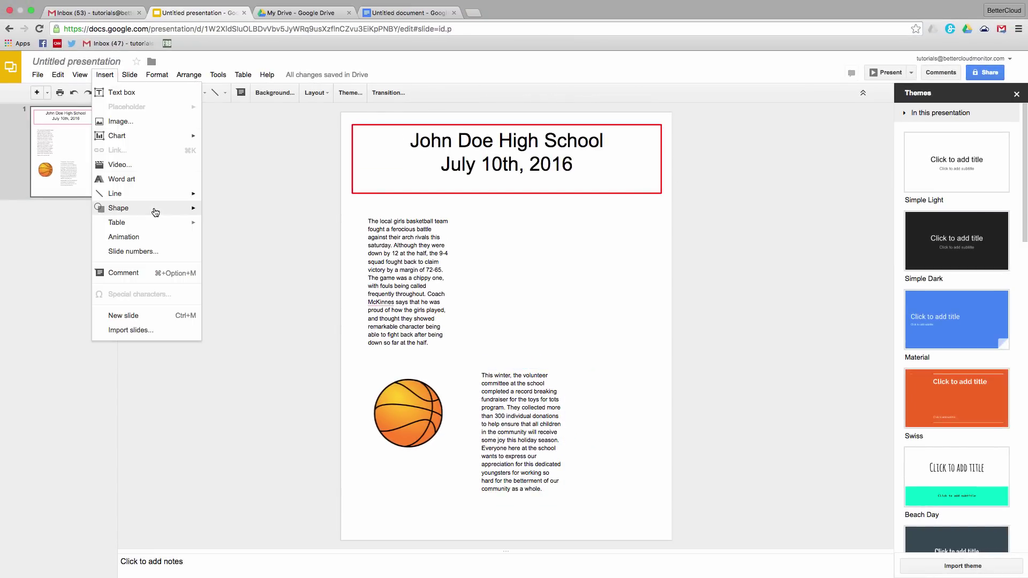
pyautogui.click(136, 119)
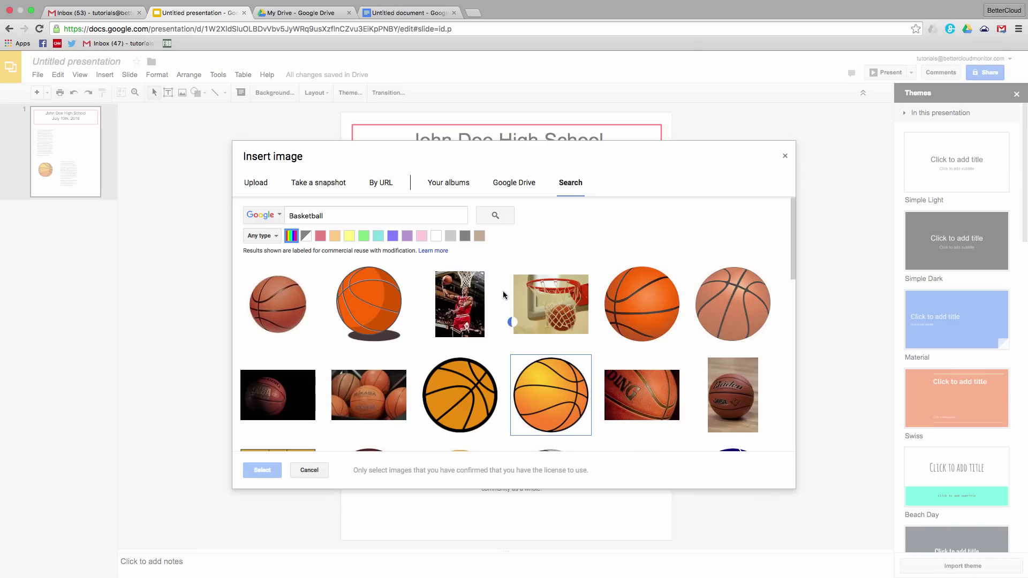
pyautogui.doubleClick(335, 213)
pyautogui.write('Toys for Tots')
pyautogui.press('Return')
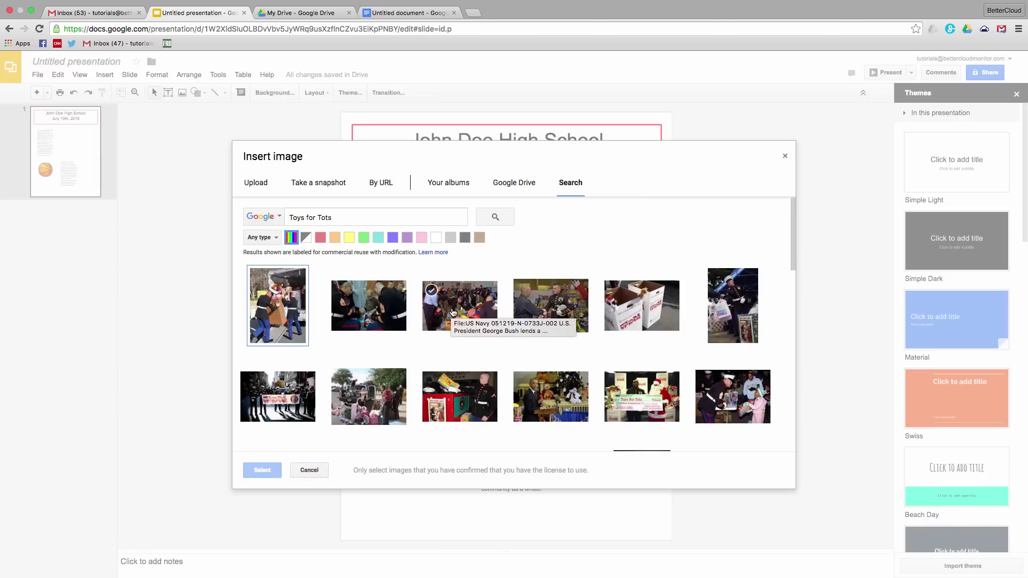
pyautogui.click(277, 308)
pyautogui.click(262, 470)
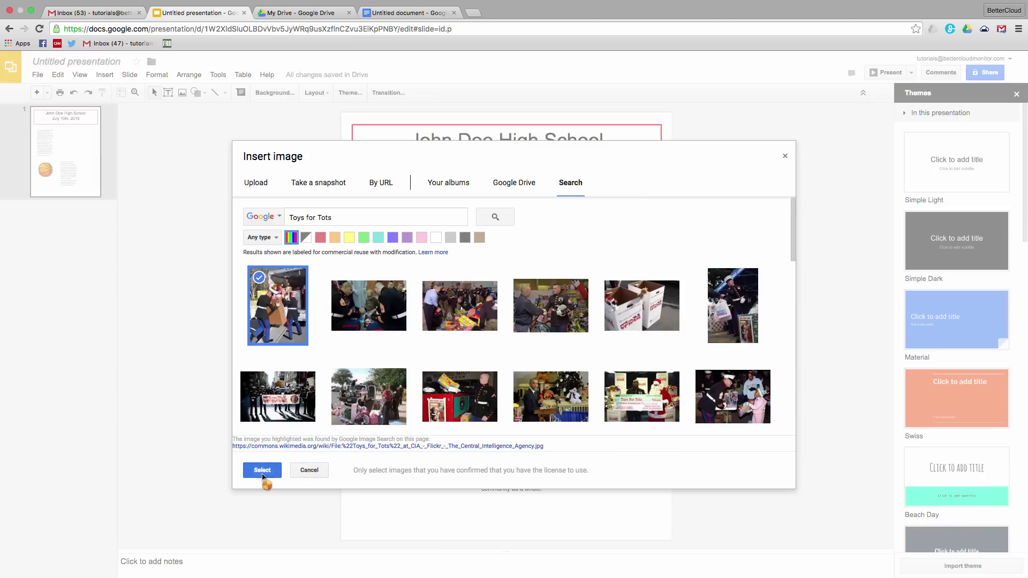
pyautogui.moveTo(665, 111); pyautogui.dragTo(518, 259)
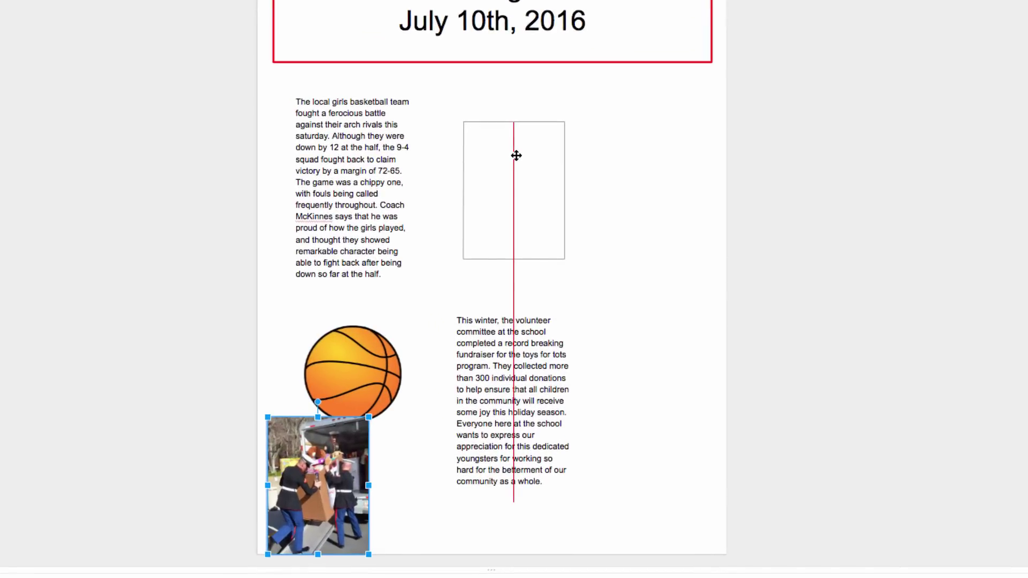
pyautogui.moveTo(516, 156); pyautogui.dragTo(474, 150)
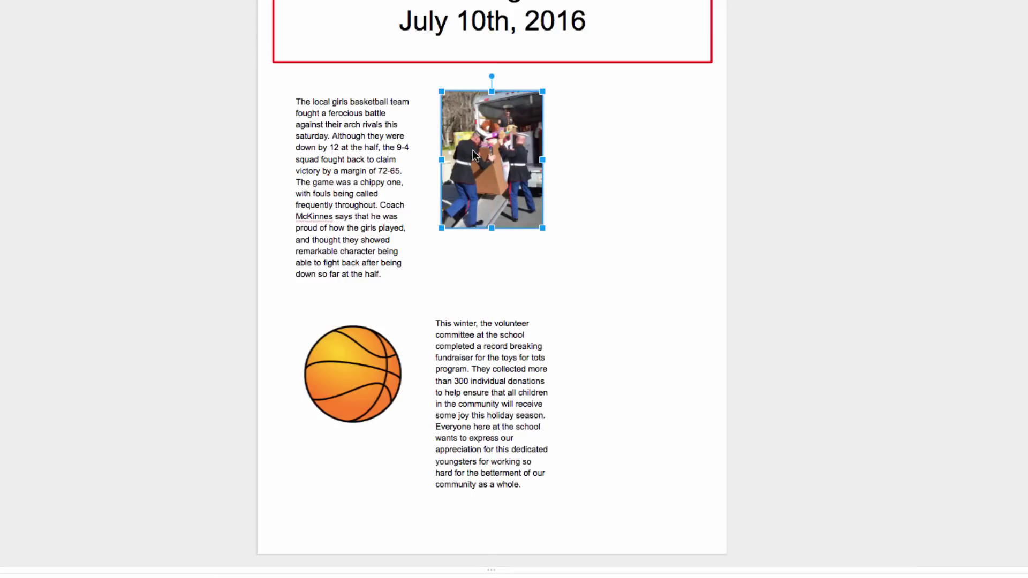
# Step: Move the fundraiser article up to sit just under the toys-for-tots photo
pyautogui.click(491, 347)
pyautogui.moveTo(473, 310)
pyautogui.mouseDown()
pyautogui.moveTo(487, 304)
pyautogui.moveTo(475, 304)
pyautogui.mouseUp()
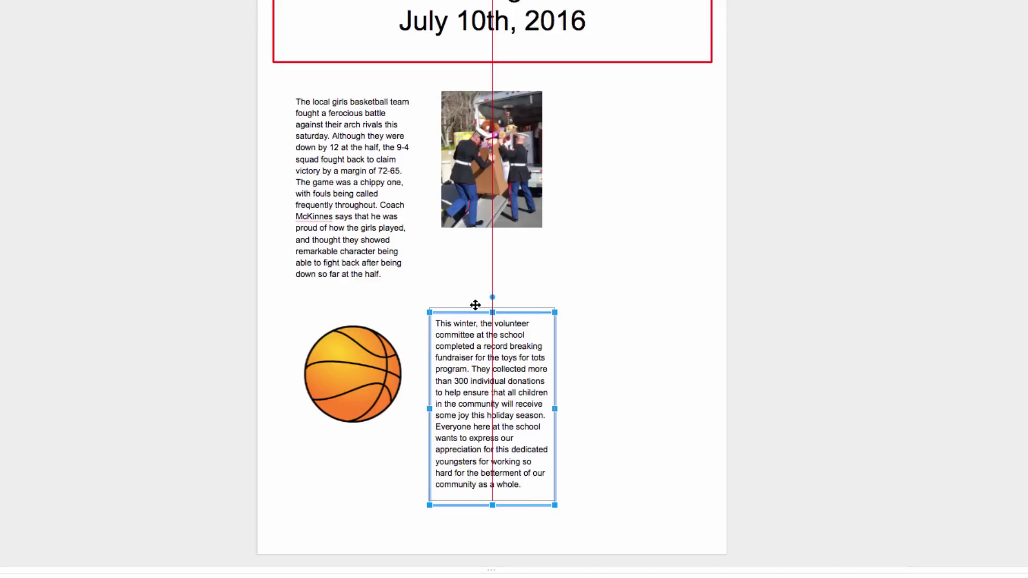
pyautogui.moveTo(475, 305); pyautogui.dragTo(475, 273)
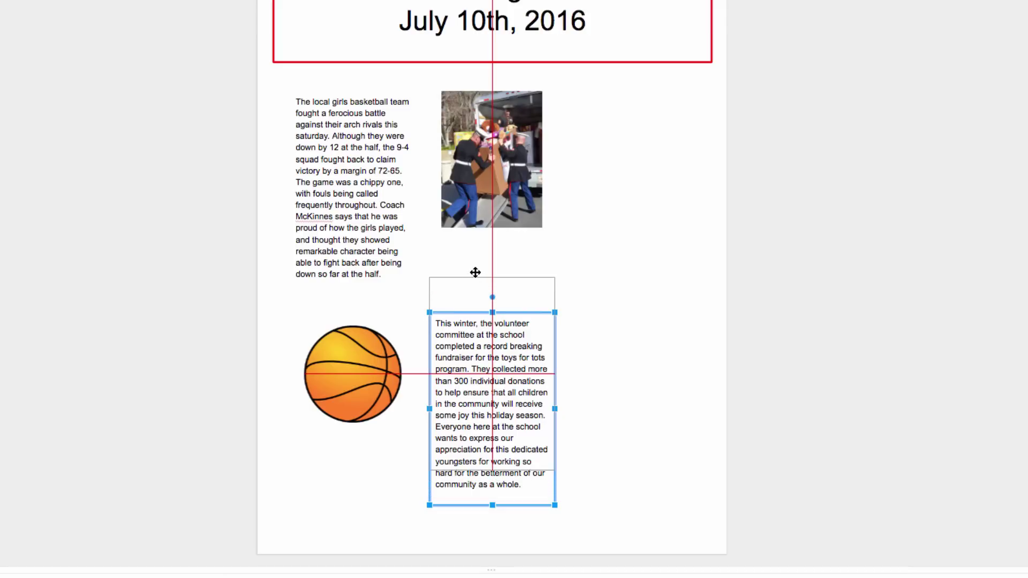
pyautogui.moveTo(475, 273); pyautogui.dragTo(475, 273)
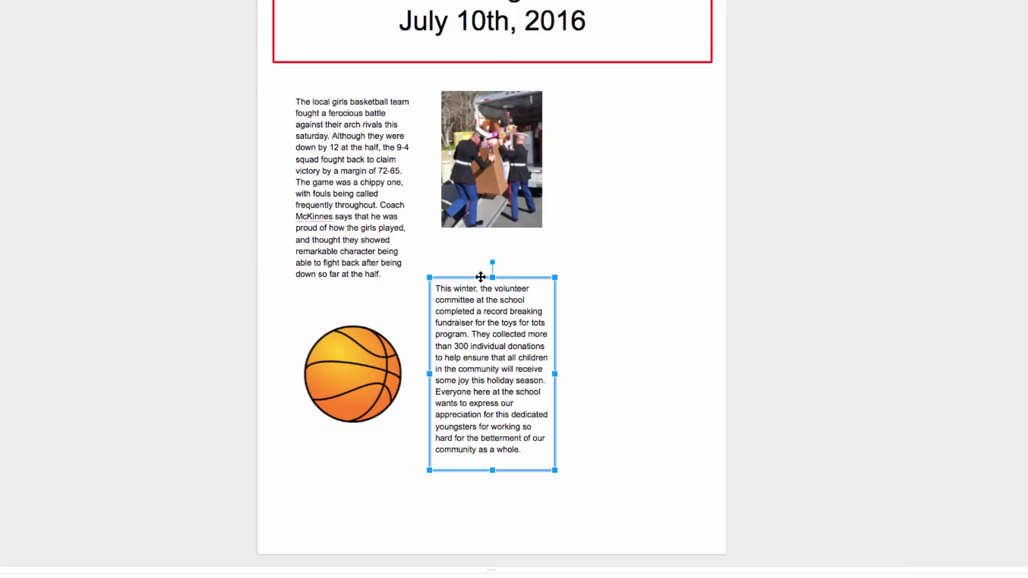
pyautogui.click(661, 481)
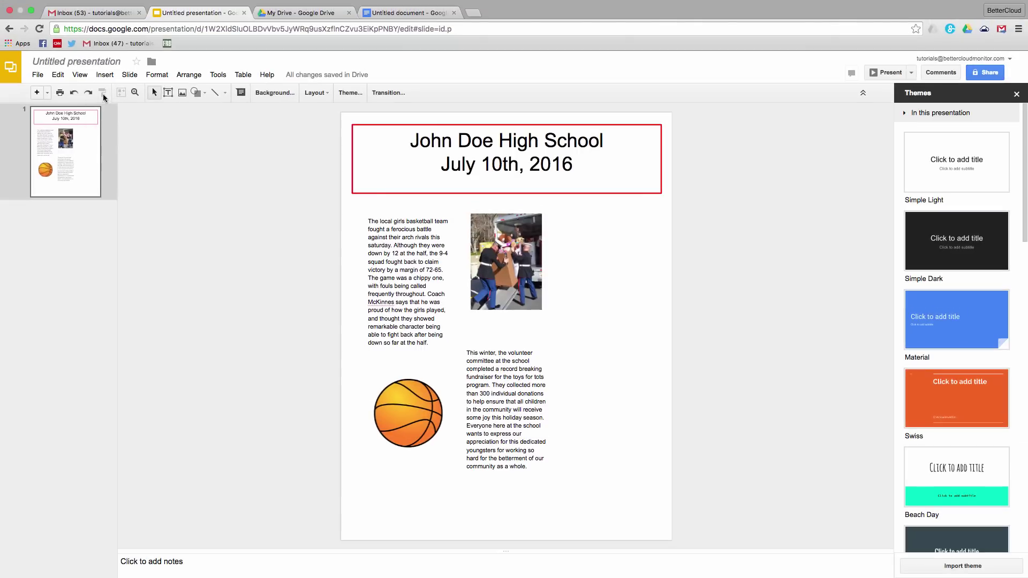
# Step: Draw a text box at top right beside the toys photo and paste the school-break reminder paragraph
pyautogui.click(168, 92)
pyautogui.moveTo(567, 221); pyautogui.dragTo(656, 346)
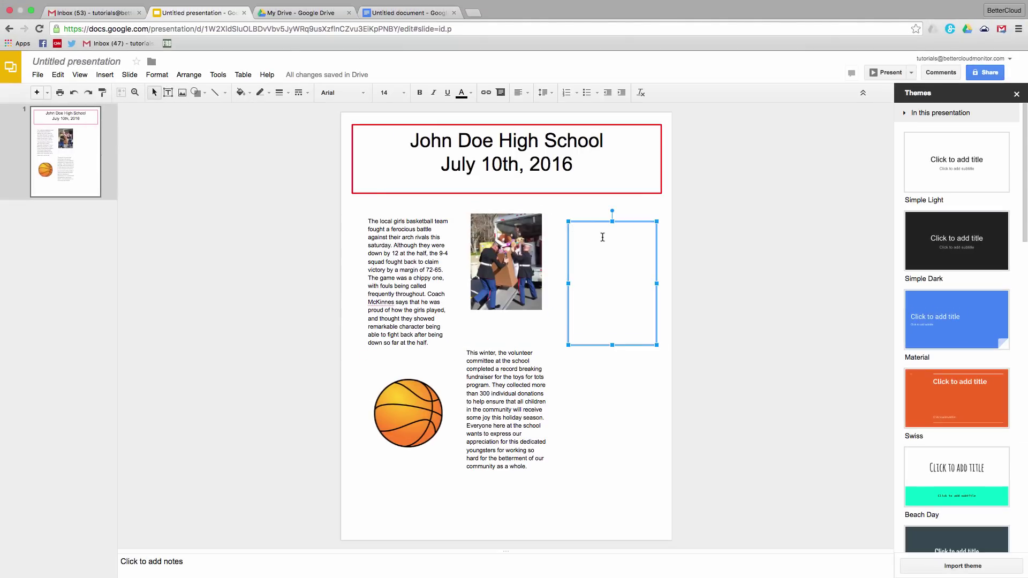
pyautogui.write('This is an important reminder to all parents that the school break commences this Monday. If you haven’t already, be sure to pick up a copy of next semester’s schedule in-school or online so you’re up-to-date on all the plans for back-to-school once we resume next year. We hope you all have a safe and enjoyable holiday season, and wish you all the best for next year.')
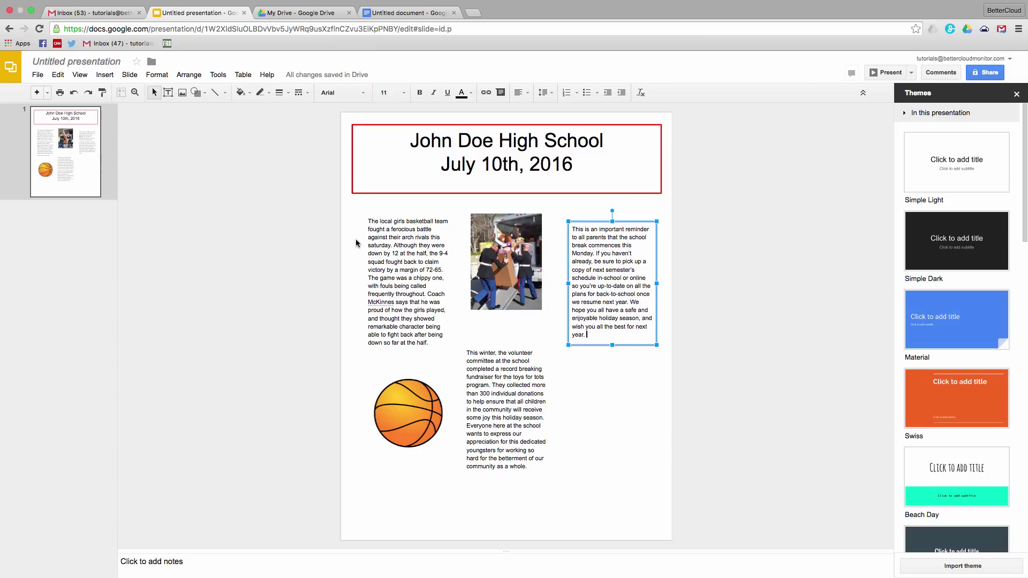
pyautogui.click(110, 76)
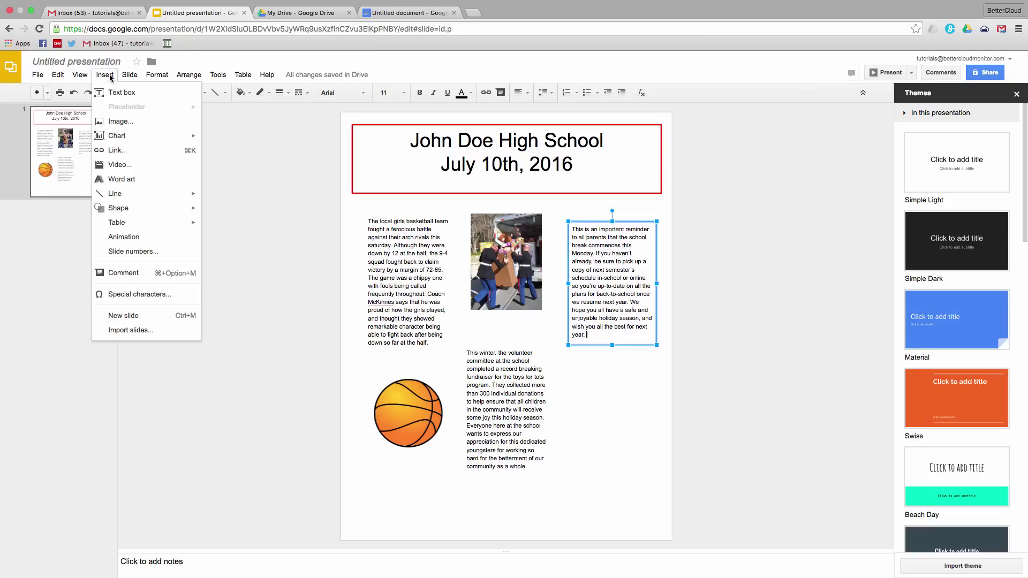
# Step: Search the image library for 'Schools Out', then for 'winter Break'
pyautogui.click(131, 122)
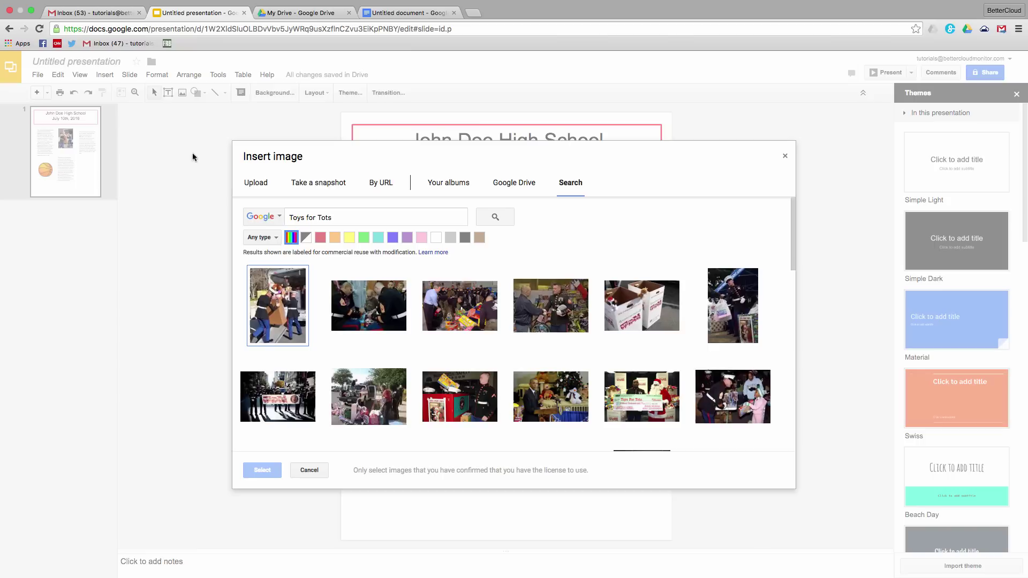
pyautogui.moveTo(348, 219); pyautogui.dragTo(211, 204)
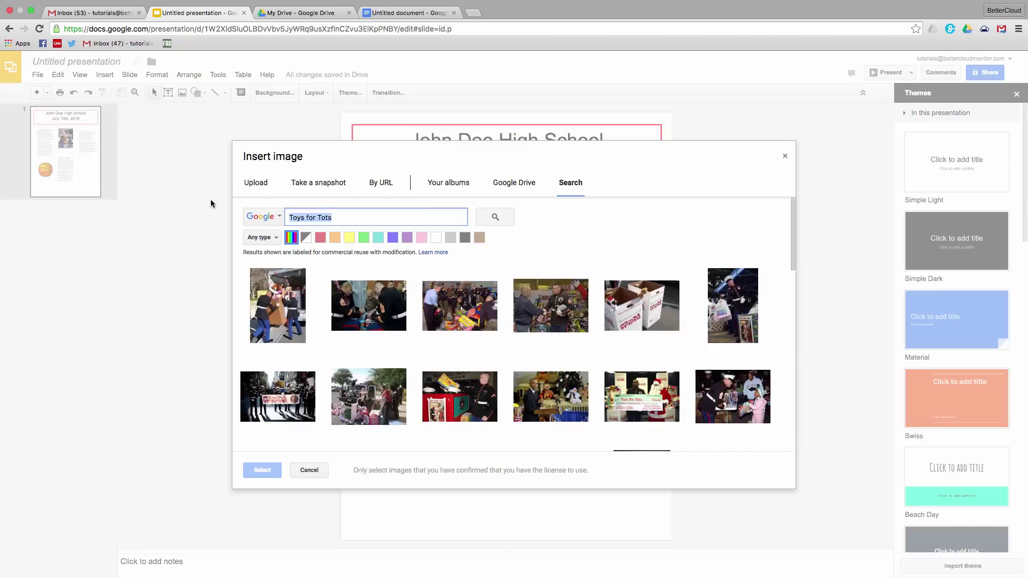
pyautogui.write('Schools Out')
pyautogui.press('Return')
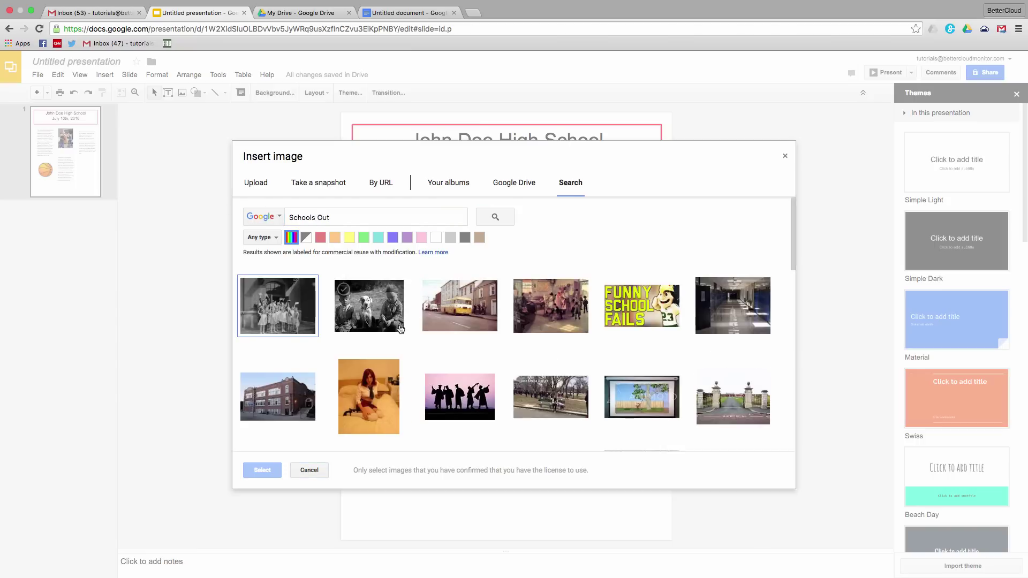
pyautogui.scroll(-5, 400, 329)
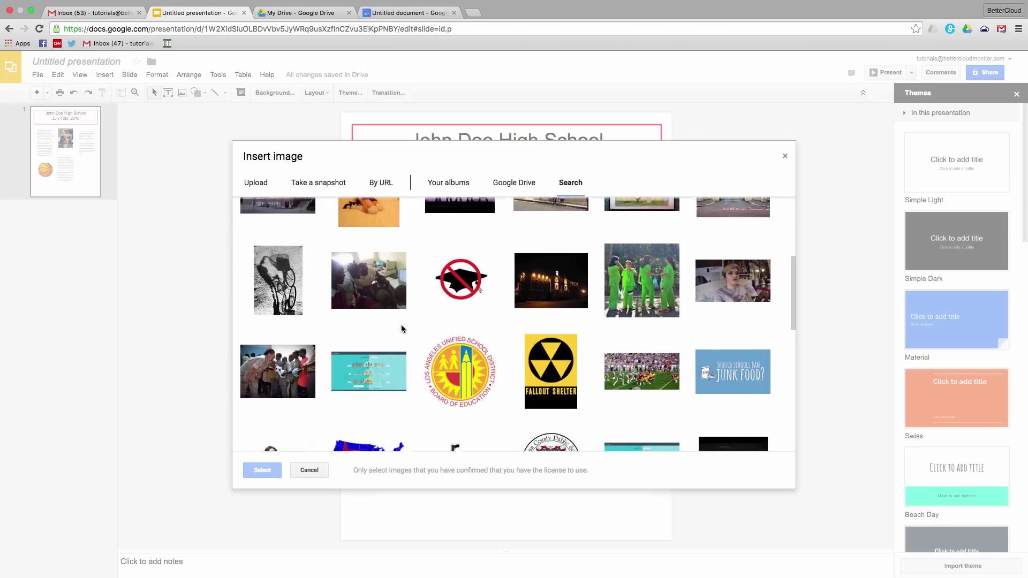
pyautogui.scroll(5, 402, 327)
pyautogui.moveTo(328, 216); pyautogui.dragTo(256, 217)
pyautogui.write('w')
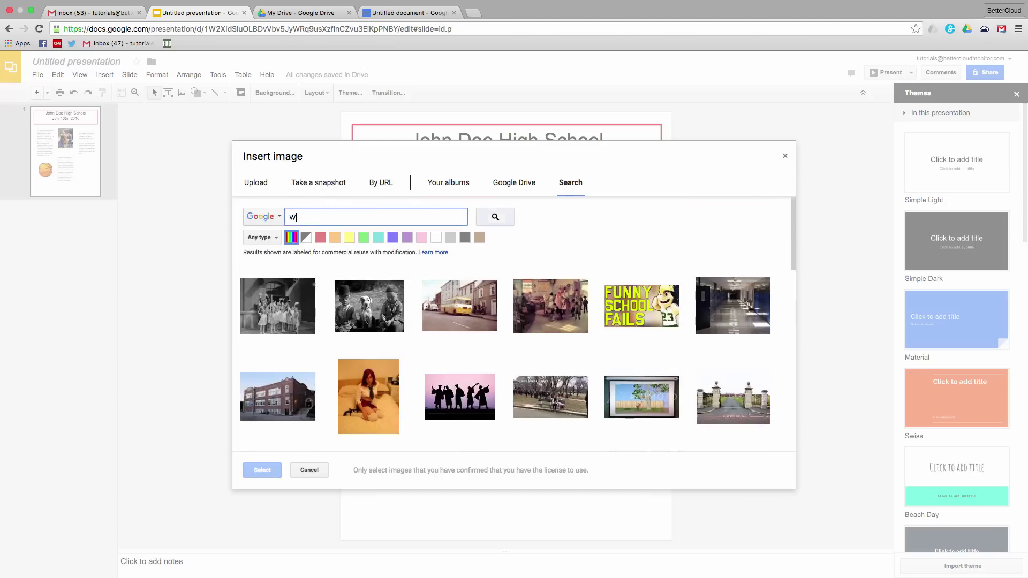
pyautogui.write('inter Break')
pyautogui.press('Return')
pyautogui.scroll(-8, 458, 316)
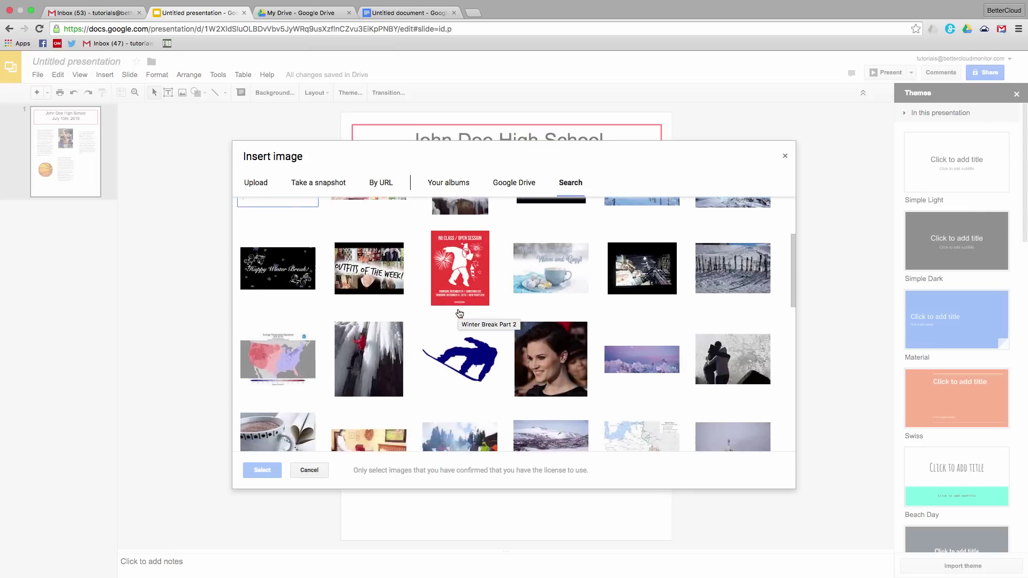
pyautogui.scroll(-3, 459, 313)
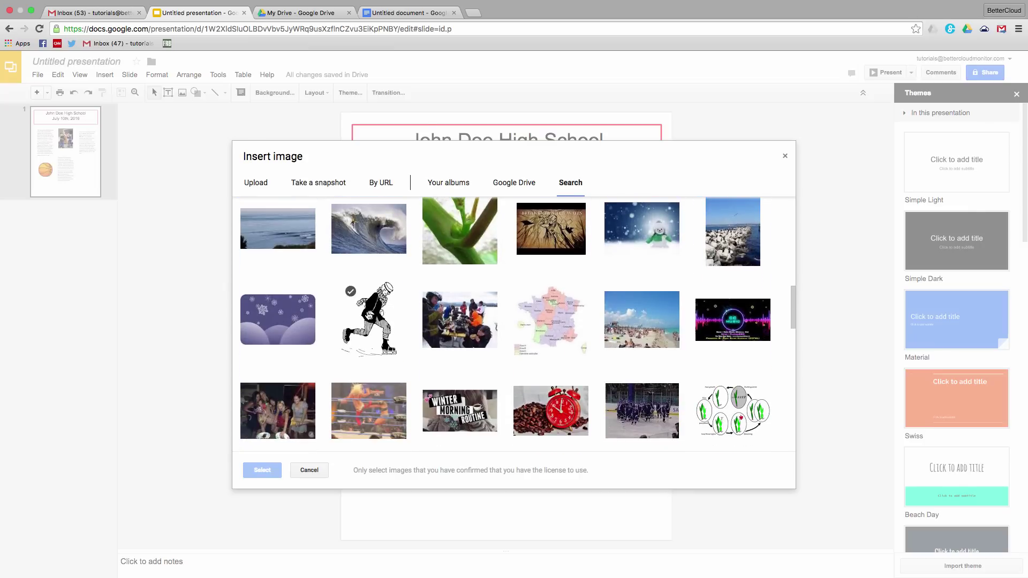
# Step: Insert the black-and-white ice-skater clip art, shrink it, and place it at lower right
pyautogui.click(369, 317)
pyautogui.click(263, 470)
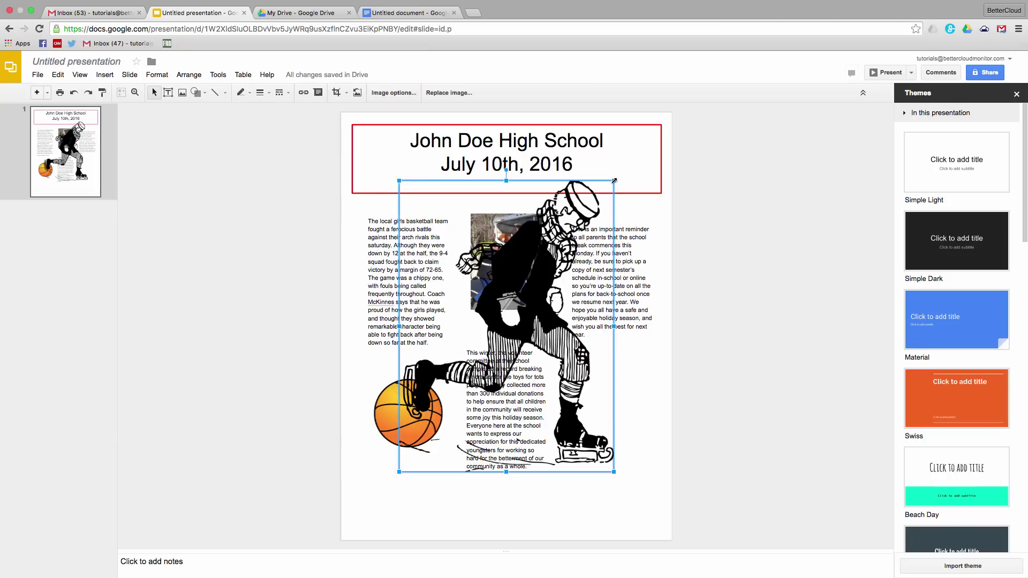
pyautogui.moveTo(616, 169); pyautogui.dragTo(496, 340)
pyautogui.moveTo(458, 396); pyautogui.dragTo(620, 400)
pyautogui.click(554, 492)
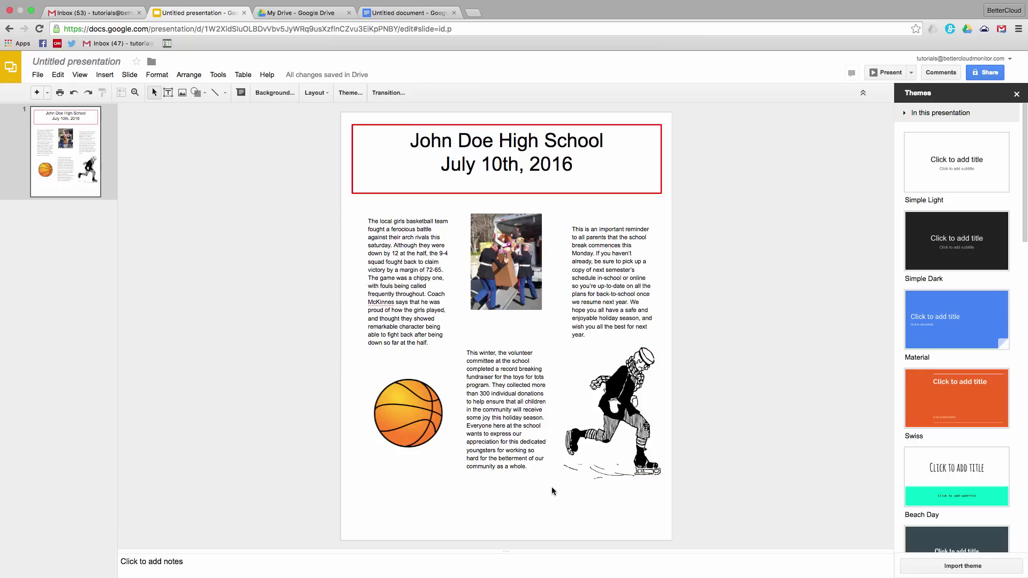
# Step: Paste the newsletter-staff invitation into a wide bottom text box, centred at 12 pt
pyautogui.click(168, 92)
pyautogui.moveTo(358, 494); pyautogui.dragTo(662, 524)
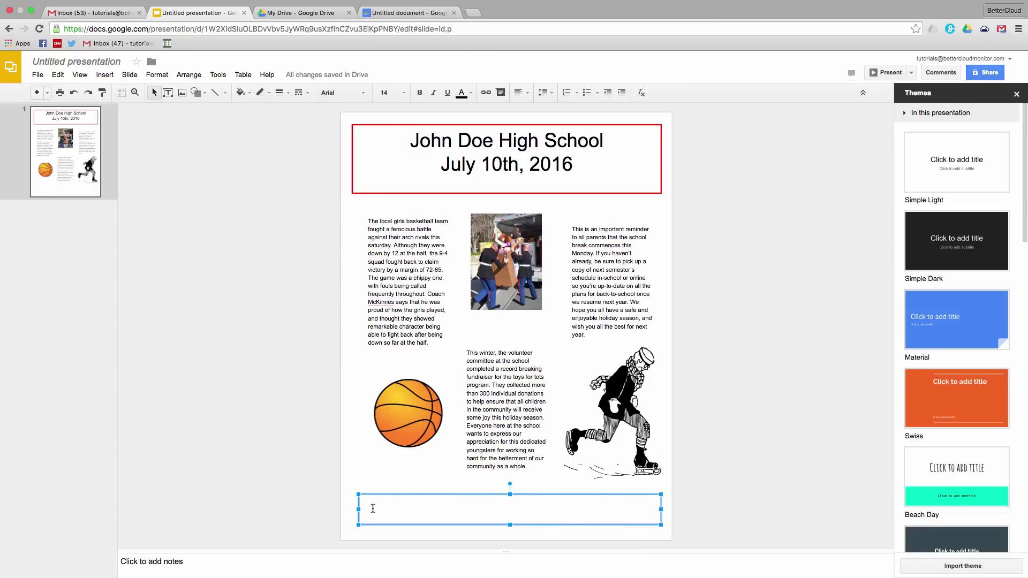
pyautogui.hotkey('ctrl', 'v')
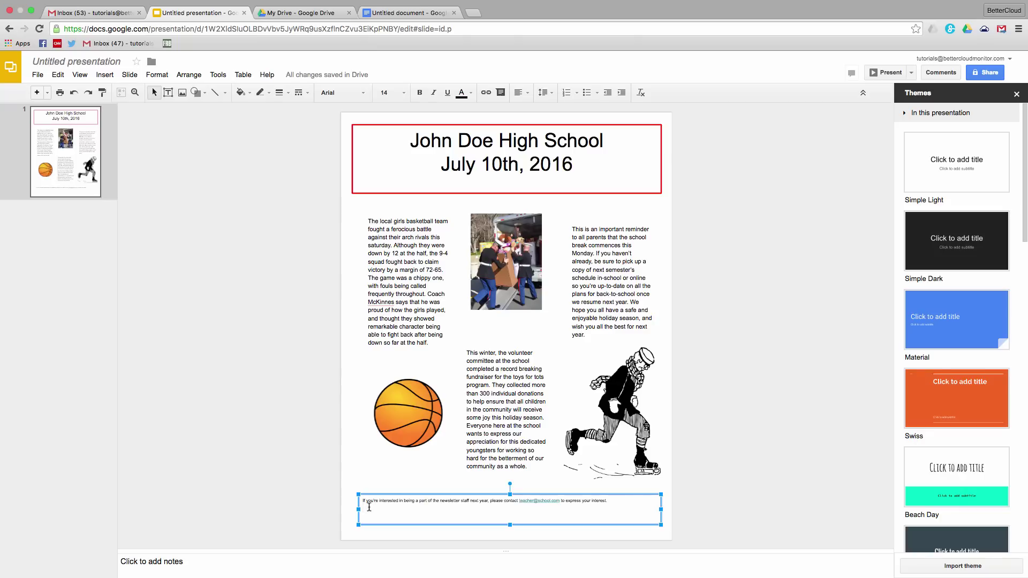
pyautogui.hotkey('ctrl', 'a')
pyautogui.click(386, 93)
pyautogui.write('12')
pyautogui.press('Return')
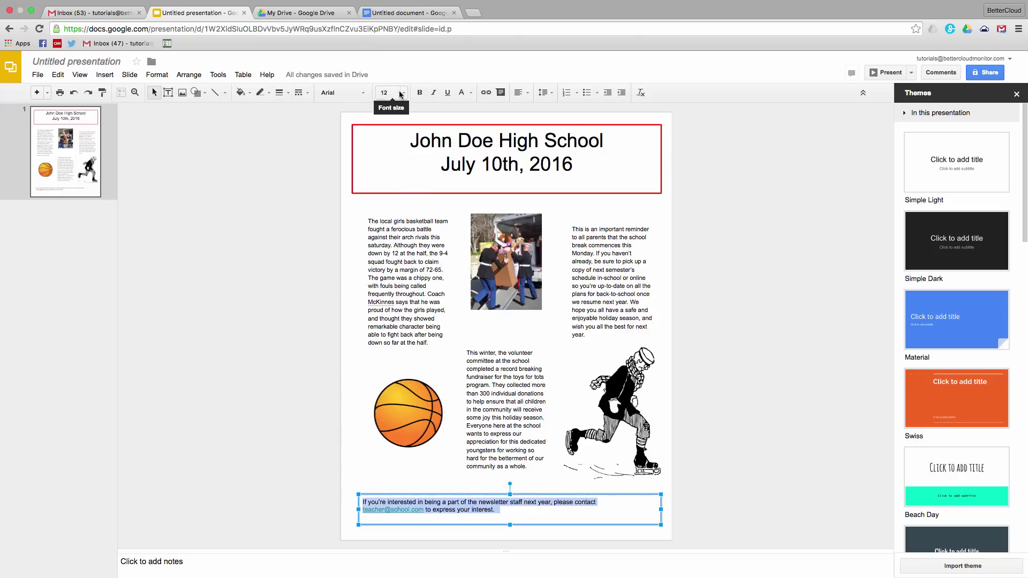
pyautogui.hotkey('ctrl', 'shift', 'e')
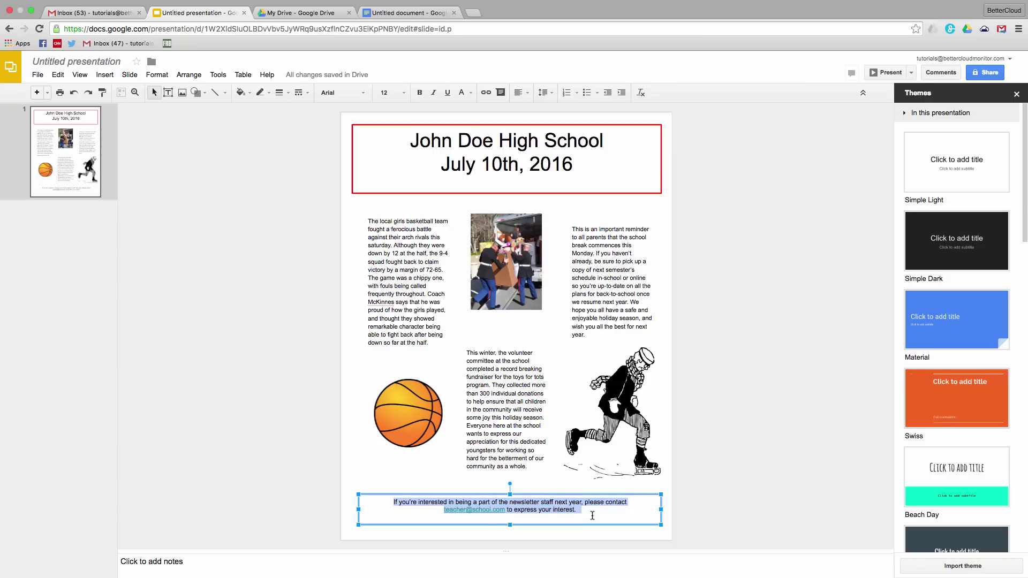
# Step: Set the footer box's border colour, a thin border weight and a solid dash style
pyautogui.click(592, 516)
pyautogui.click(279, 92)
pyautogui.click(314, 110)
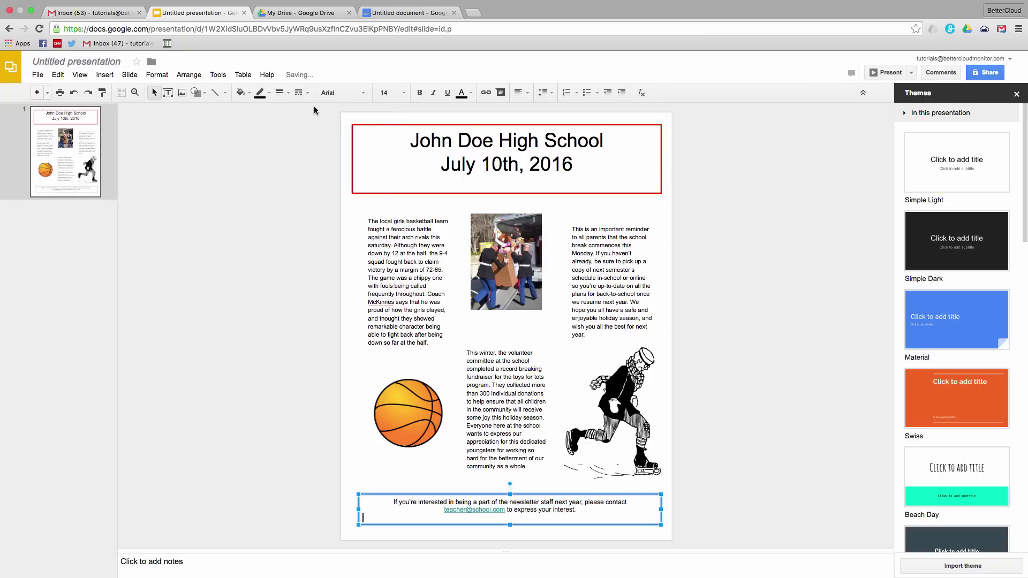
pyautogui.click(279, 93)
pyautogui.click(297, 111)
pyautogui.click(298, 92)
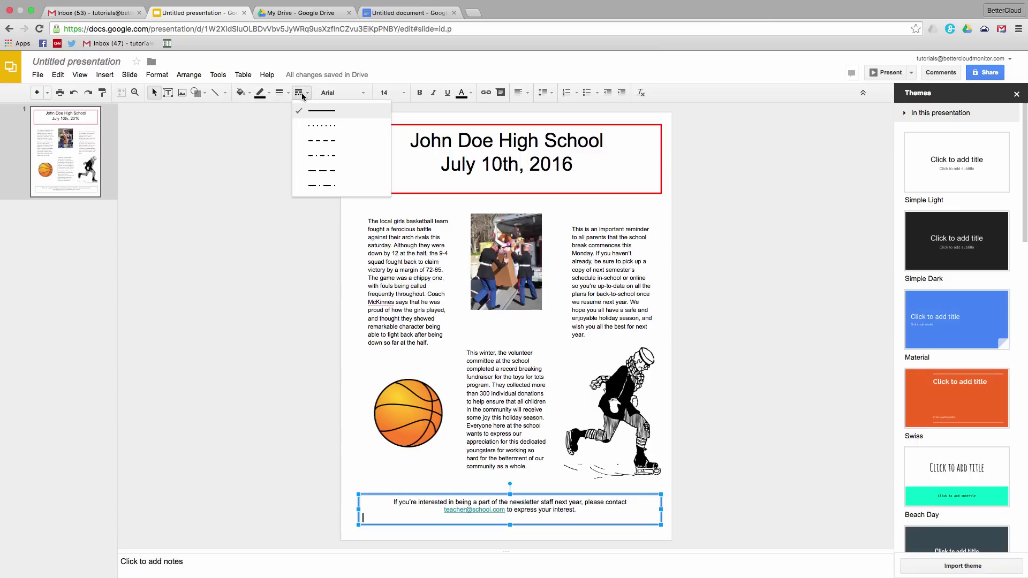
pyautogui.click(298, 240)
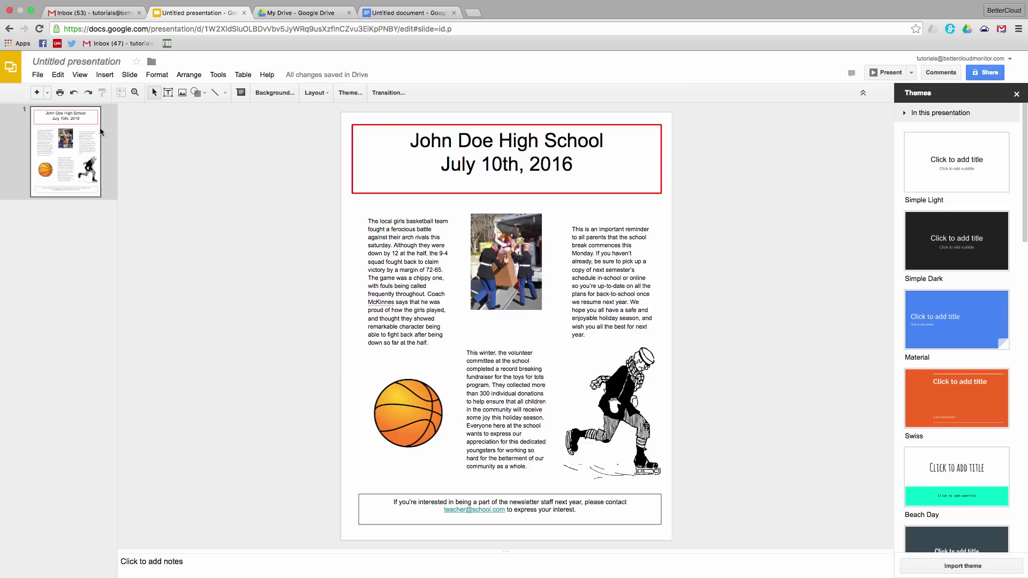
# Step: Add a blank slide with an 'Add another element' text box and drag it above slide 1
pyautogui.click(48, 93)
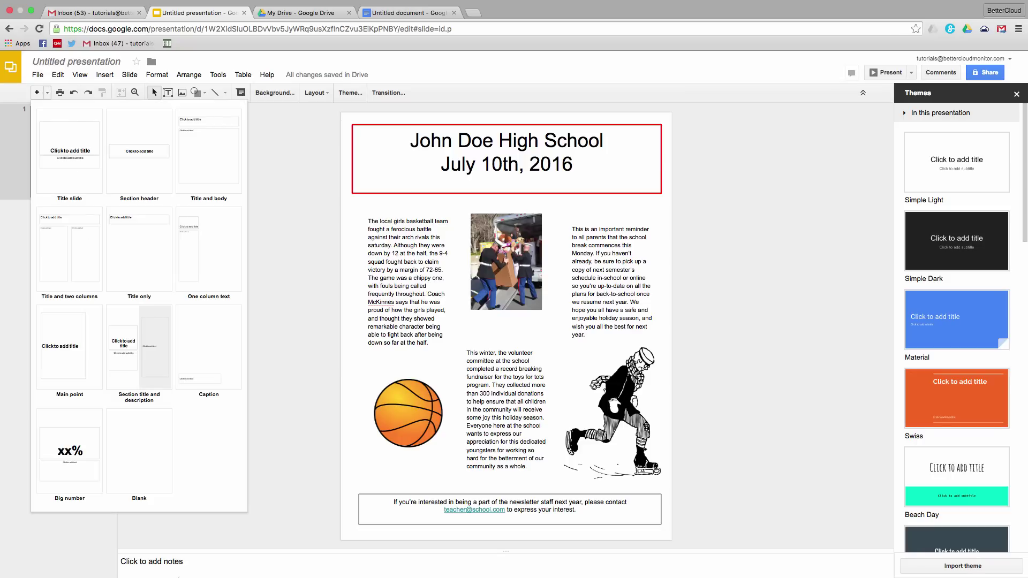
pyautogui.click(145, 467)
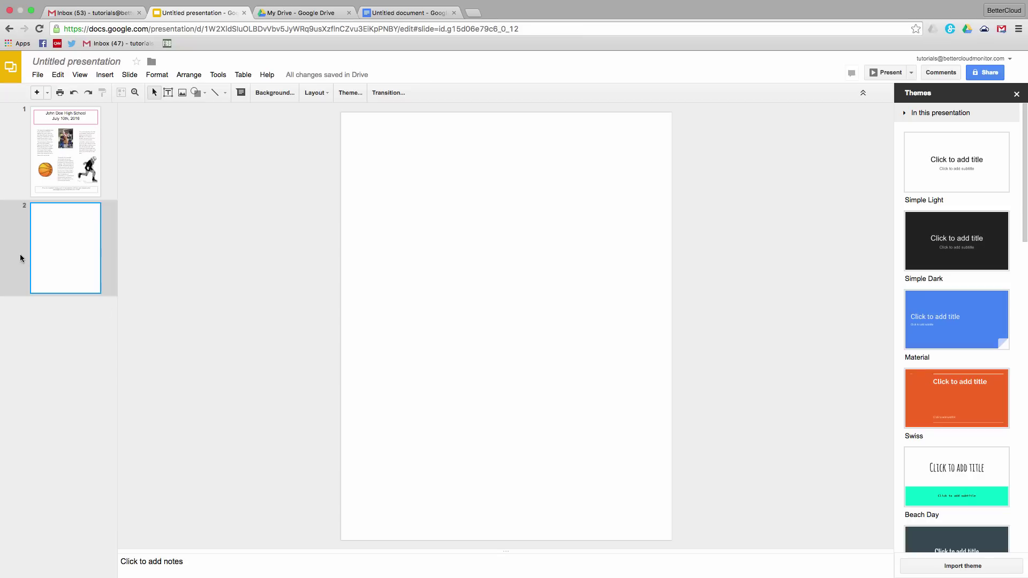
pyautogui.click(168, 92)
pyautogui.moveTo(391, 146); pyautogui.dragTo(638, 197)
pyautogui.write('A')
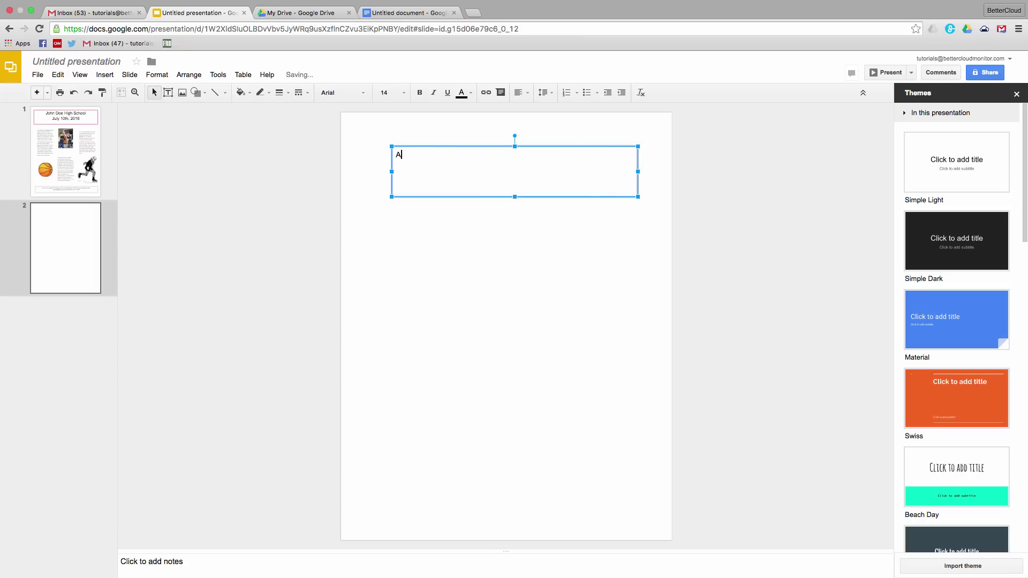
pyautogui.write('dd another element')
pyautogui.click(74, 325)
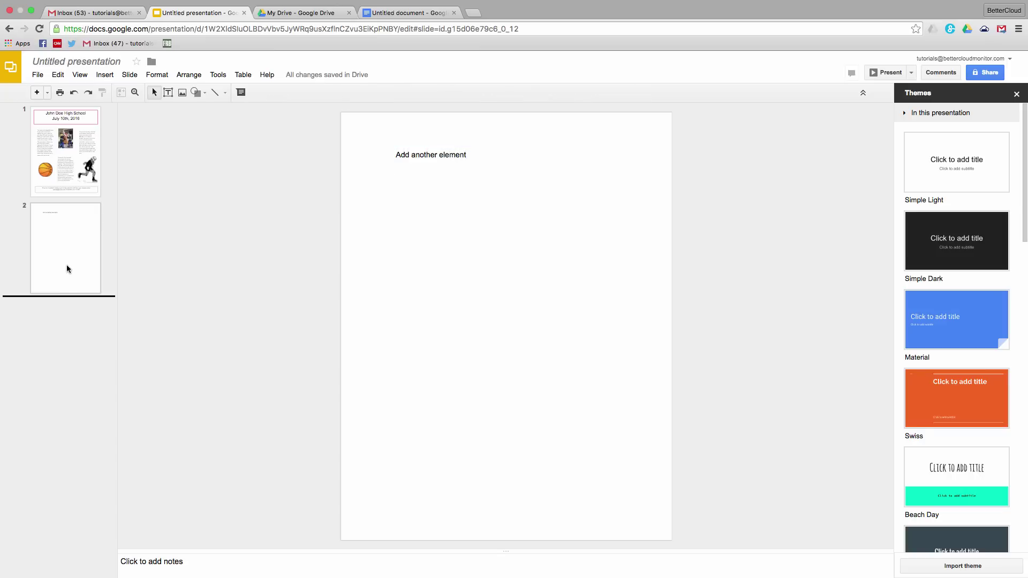
pyautogui.moveTo(66, 265); pyautogui.dragTo(71, 121)
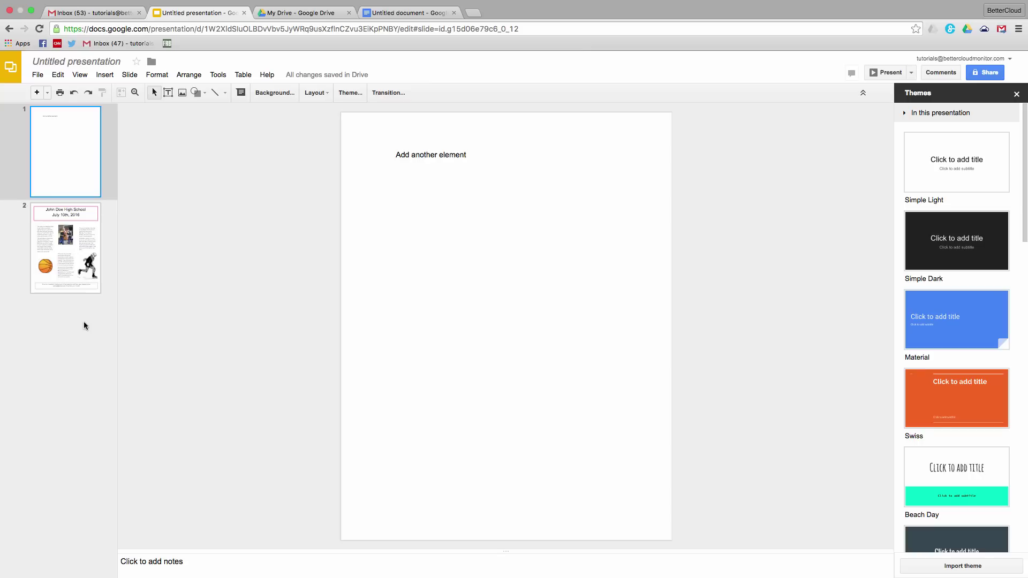
pyautogui.click(46, 268)
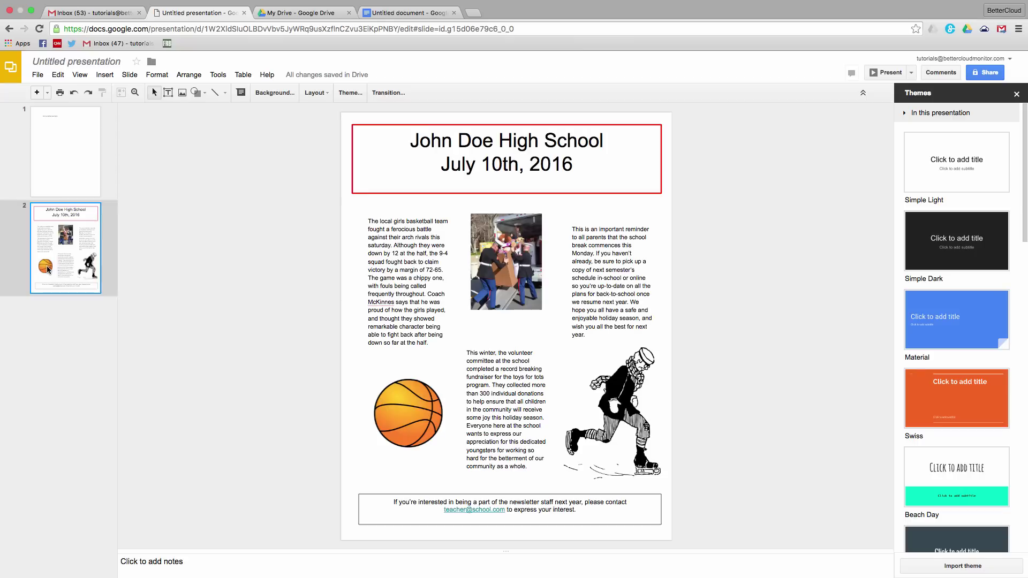